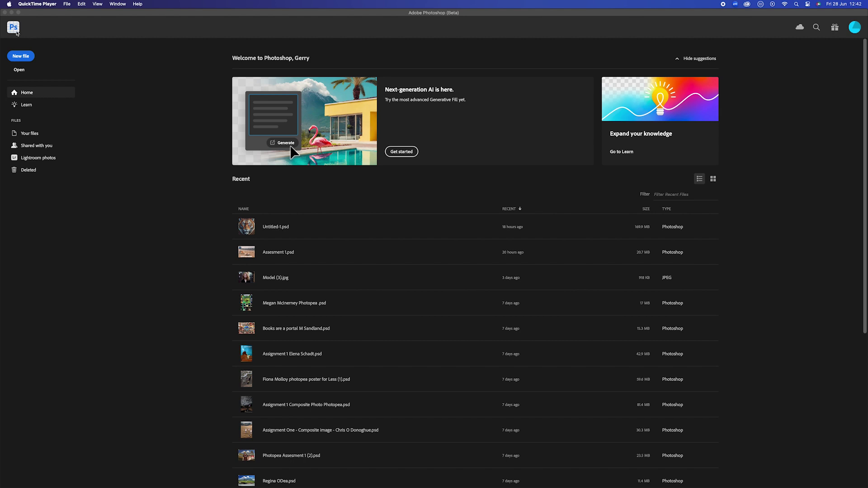
Create a new blank 2048 × 2048 px document from the Web presets.
{"action": "left_click", "coordinate": [25, 58]}
{"action": "left_click", "coordinate": [26, 58]}
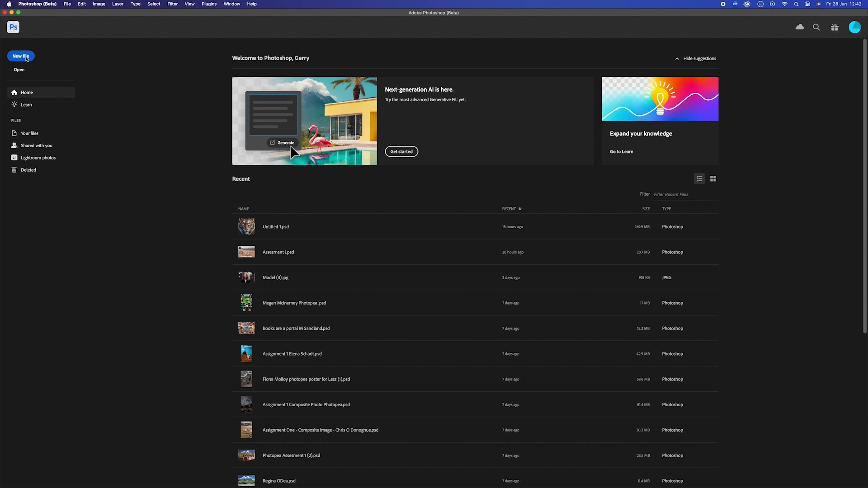
{"action": "left_click", "coordinate": [390, 140]}
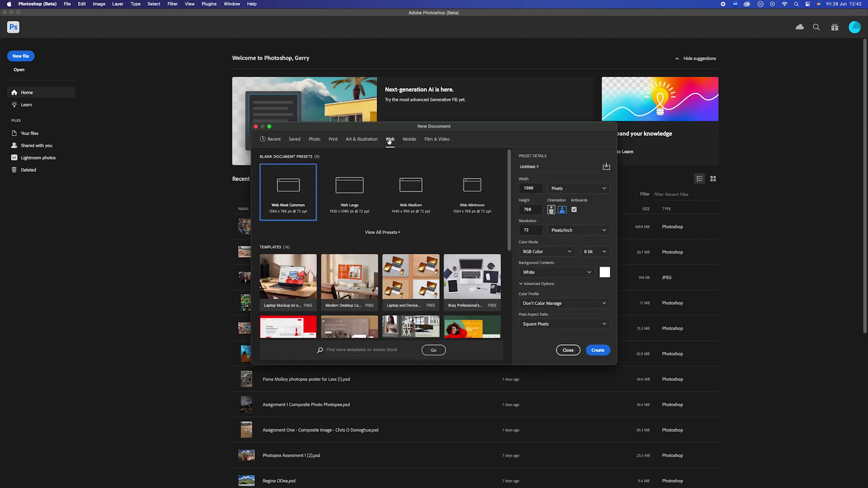
{"action": "double_click", "coordinate": [530, 188]}
{"action": "type", "text": "2048"}
{"action": "key", "text": "Tab"}
{"action": "type", "text": "2"}
{"action": "left_click", "coordinate": [597, 351]}
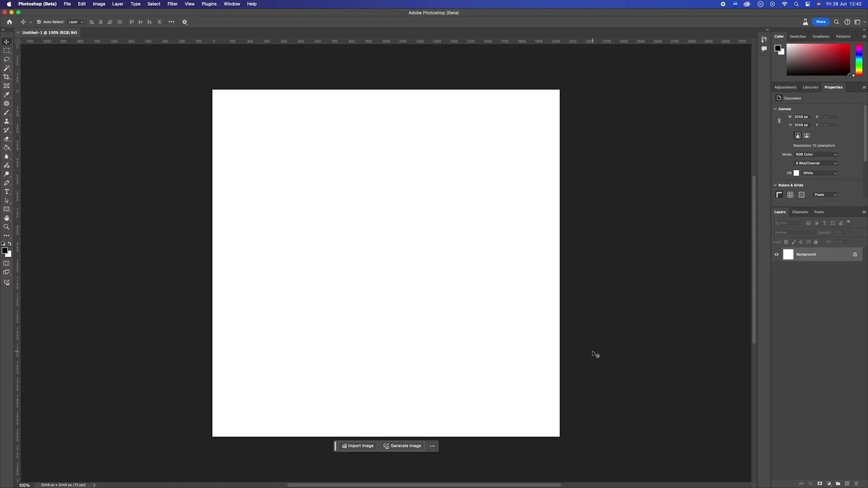
Set image generation to Photo and start from the woman-at-a-table example prompt.
{"action": "left_click", "coordinate": [402, 449]}
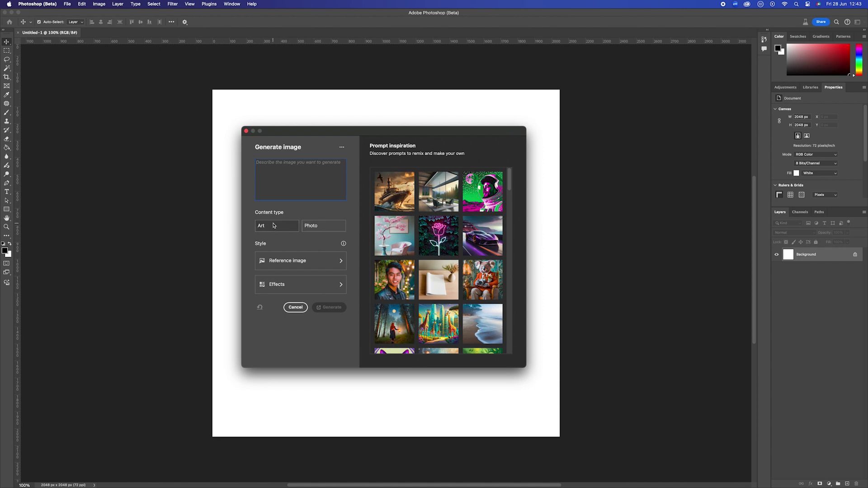
{"action": "left_click", "coordinate": [325, 228]}
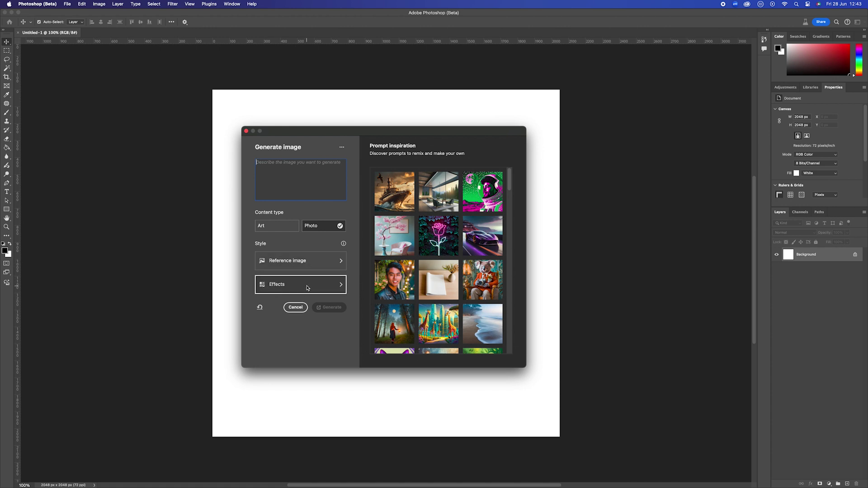
{"action": "scroll", "coordinate": [463, 268], "scroll_direction": "down", "scroll_amount": 1}
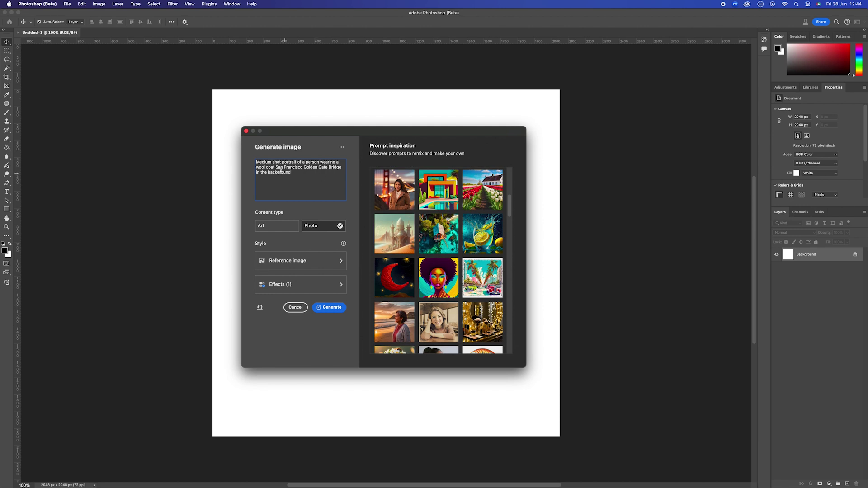
{"action": "left_click", "coordinate": [435, 327]}
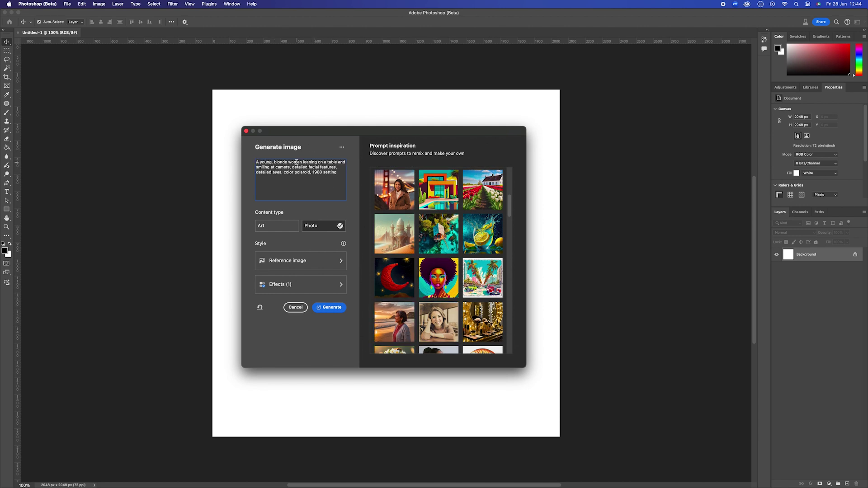
Rewrite the prompt as a cute kitten sitting and looking at the camera, then generate.
{"action": "left_click_drag", "start_coordinate": [303, 161], "coordinate": [260, 161]}
{"action": "type", "text": "cute kitten"}
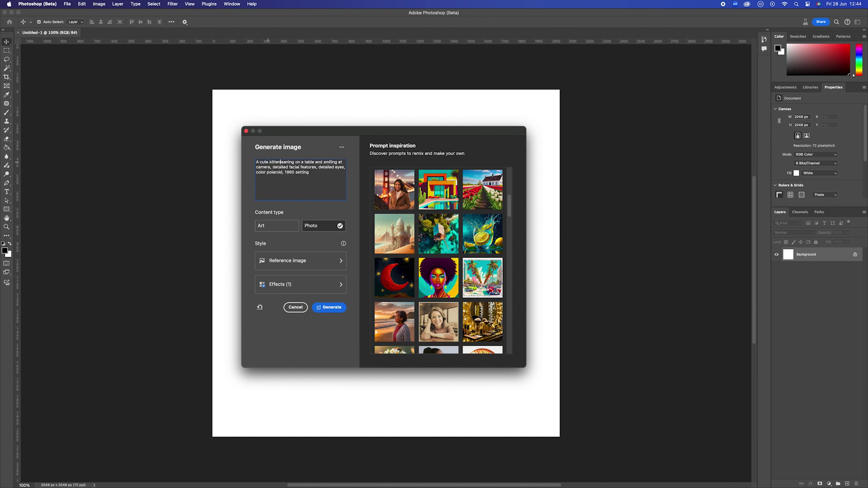
{"action": "triple_click", "coordinate": [296, 161]}
{"action": "left_click", "coordinate": [302, 162]}
{"action": "key", "text": "BackSpace"}
{"action": "key", "text": "BackSpace"}
{"action": "key", "text": "BackSpace"}
{"action": "key", "text": "BackSpace"}
{"action": "key", "text": "BackSpace"}
{"action": "key", "text": "BackSpace"}
{"action": "key", "text": "BackSpace"}
{"action": "key", "text": "BackSpace"}
{"action": "type", "text": "sitting"}
{"action": "triple_click", "coordinate": [336, 160]}
{"action": "left_click", "coordinate": [336, 162]}
{"action": "key", "text": "BackSpace"}
{"action": "key", "text": "BackSpace"}
{"action": "key", "text": "BackSpace"}
{"action": "key", "text": "BackSpace"}
{"action": "key", "text": "BackSpace"}
{"action": "key", "text": "BackSpace"}
{"action": "key", "text": "BackSpace"}
{"action": "key", "text": "BackSpace"}
{"action": "key", "text": "BackSpace"}
{"action": "key", "text": "BackSpace"}
{"action": "key", "text": "BackSpace"}
{"action": "key", "text": "BackSpace"}
{"action": "type", "text": "lookin"}
{"action": "left_click", "coordinate": [336, 308]}
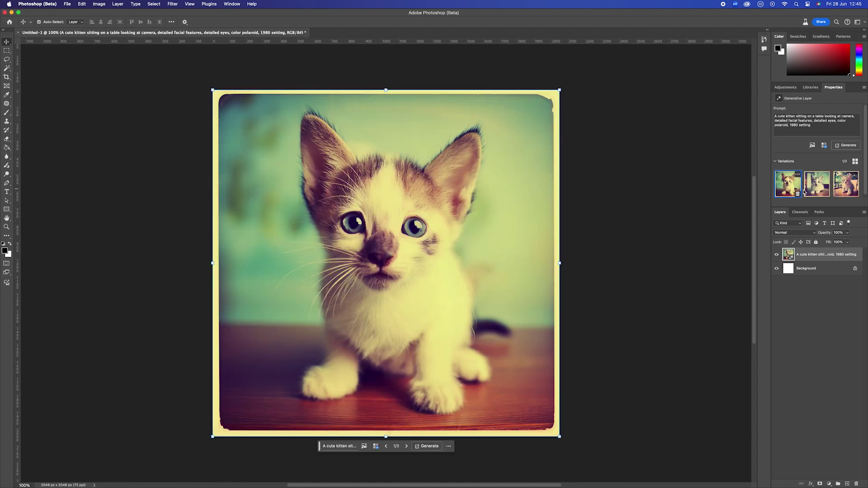
Browse the kitten variations, generate three more, and show the third one.
{"action": "left_click", "coordinate": [816, 187]}
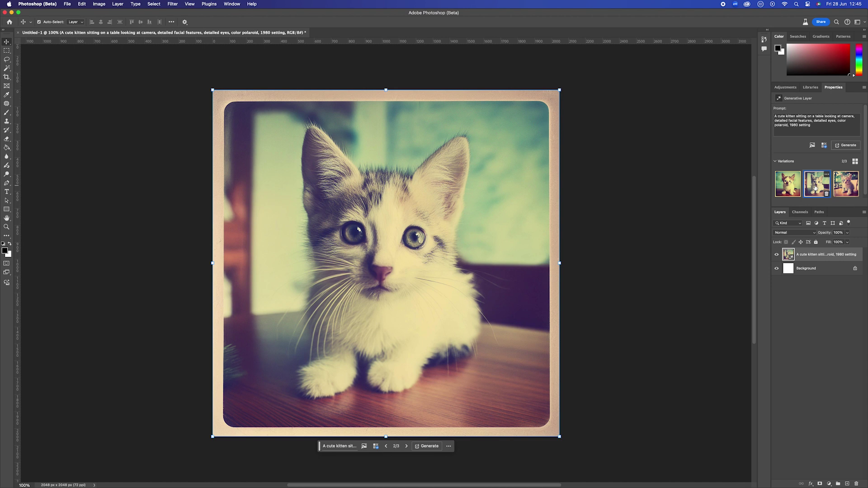
{"action": "left_click", "coordinate": [848, 182]}
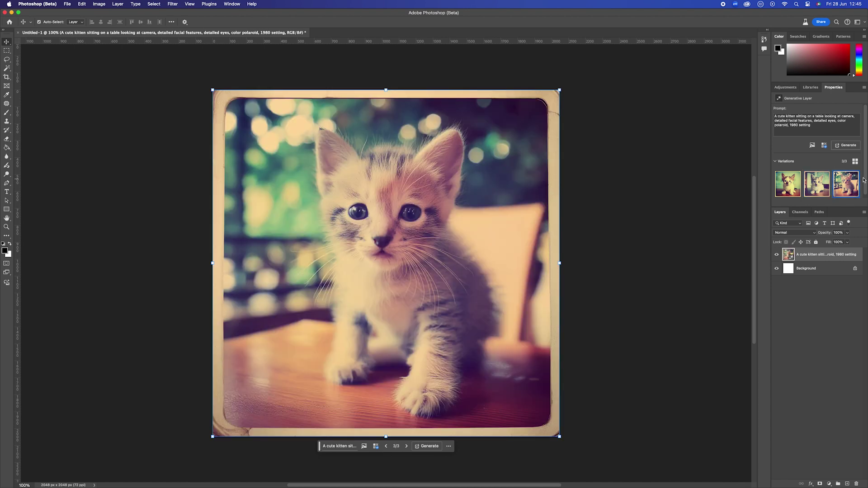
{"action": "left_click", "coordinate": [841, 144]}
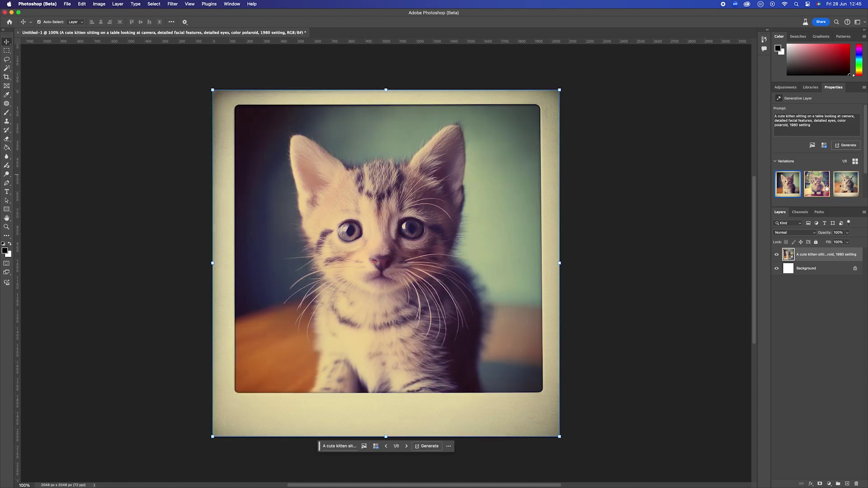
{"action": "left_click", "coordinate": [822, 187]}
{"action": "left_click", "coordinate": [842, 187]}
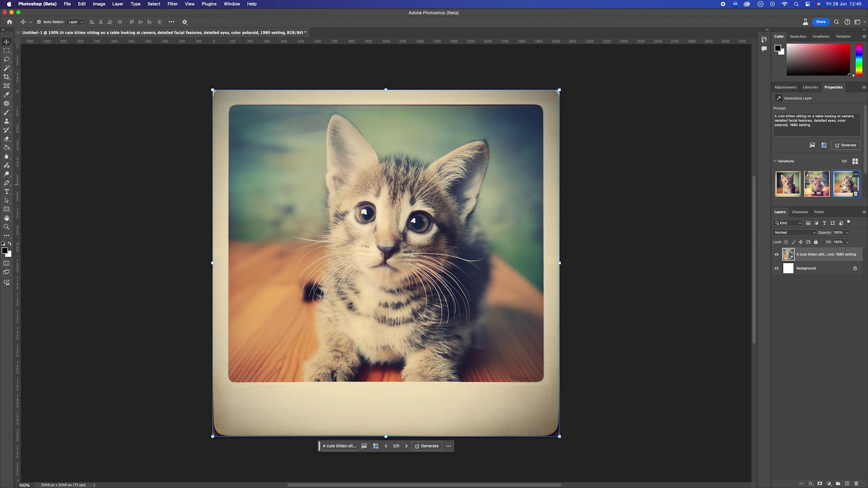
Load the cat photo from the Desktop as the style reference image.
{"action": "left_click", "coordinate": [813, 145]}
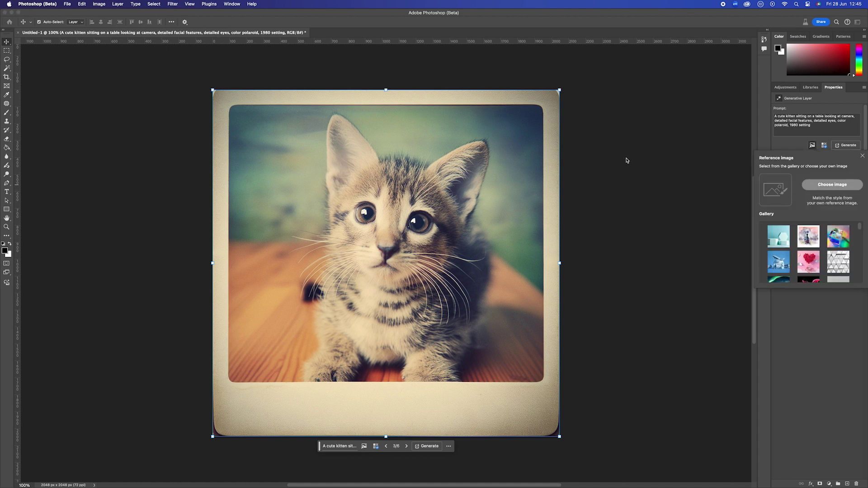
{"action": "scroll", "coordinate": [567, 159], "scroll_direction": "down", "scroll_amount": 2}
{"action": "scroll", "coordinate": [560, 158], "scroll_direction": "down", "scroll_amount": 2}
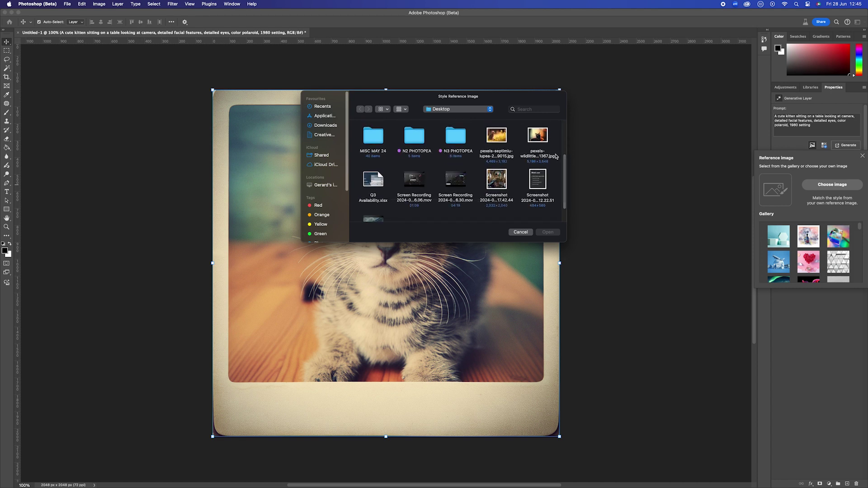
{"action": "left_click", "coordinate": [531, 140]}
{"action": "left_click", "coordinate": [546, 232]}
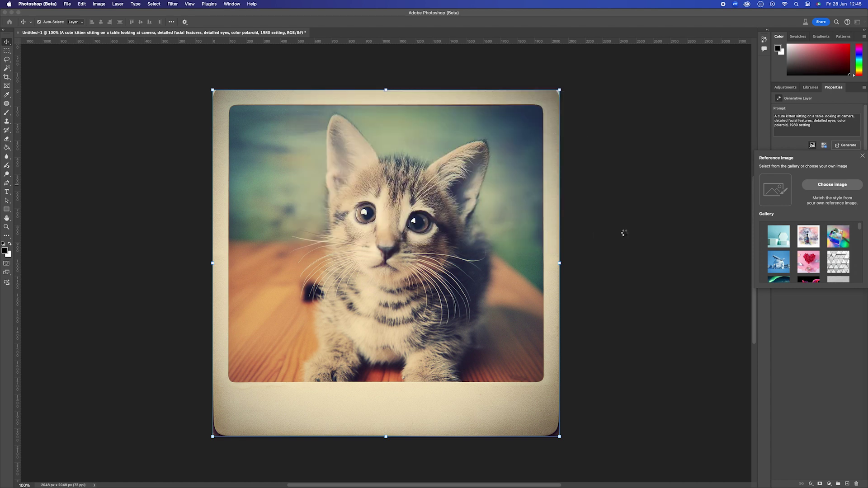
Regenerate the kitten in the reference style and view the third variation.
{"action": "left_click", "coordinate": [846, 146]}
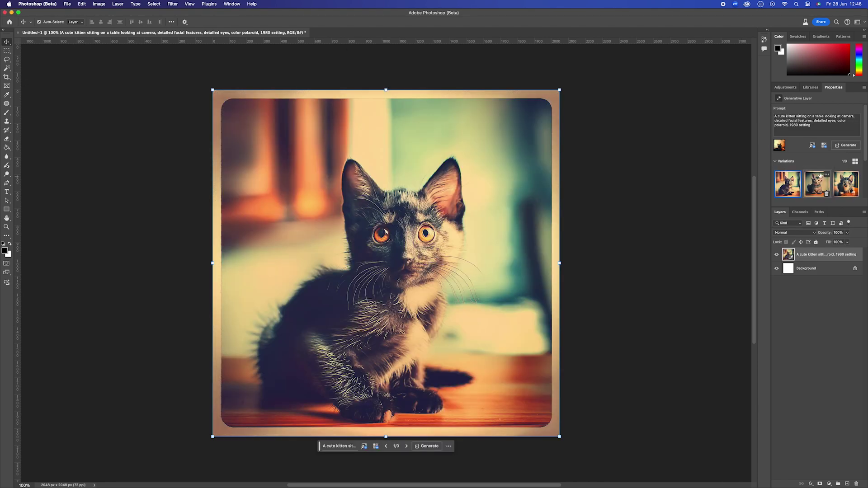
{"action": "left_click", "coordinate": [814, 182]}
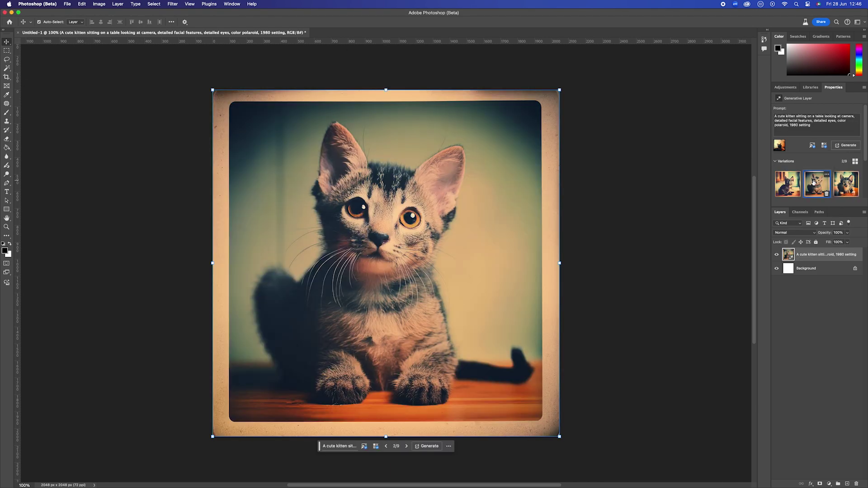
{"action": "left_click", "coordinate": [840, 187]}
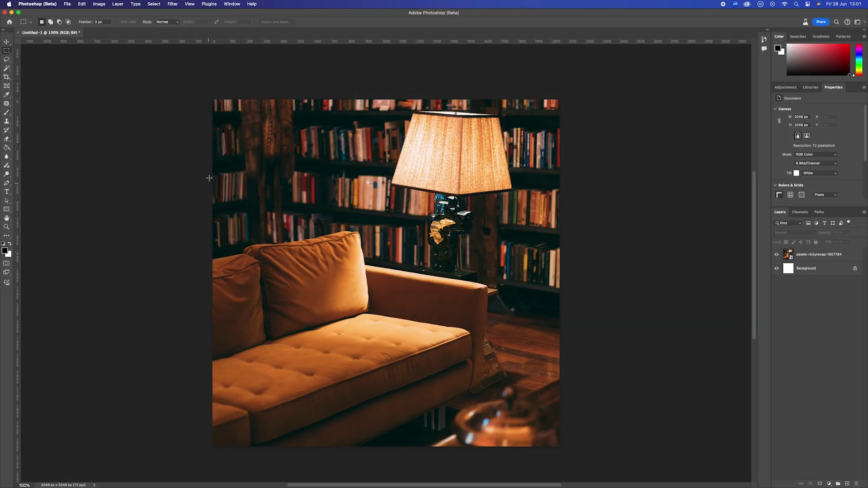
Select a rectangle over the sofa and generative-fill it with 'cute panda'.
{"action": "left_click_drag", "start_coordinate": [220, 121], "coordinate": [470, 439]}
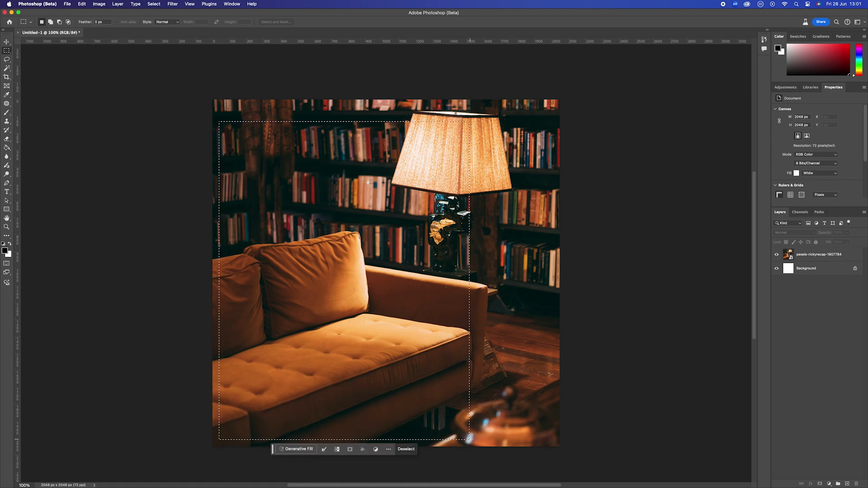
{"action": "left_click", "coordinate": [296, 450]}
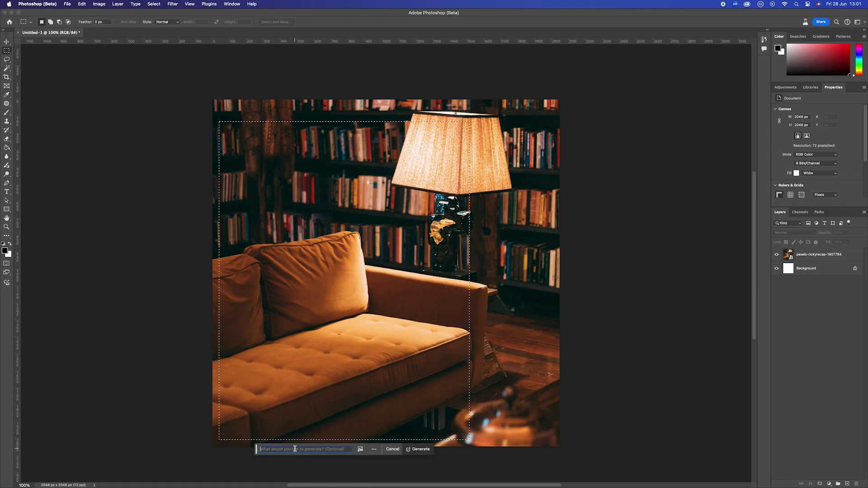
{"action": "type", "text": "cute panda"}
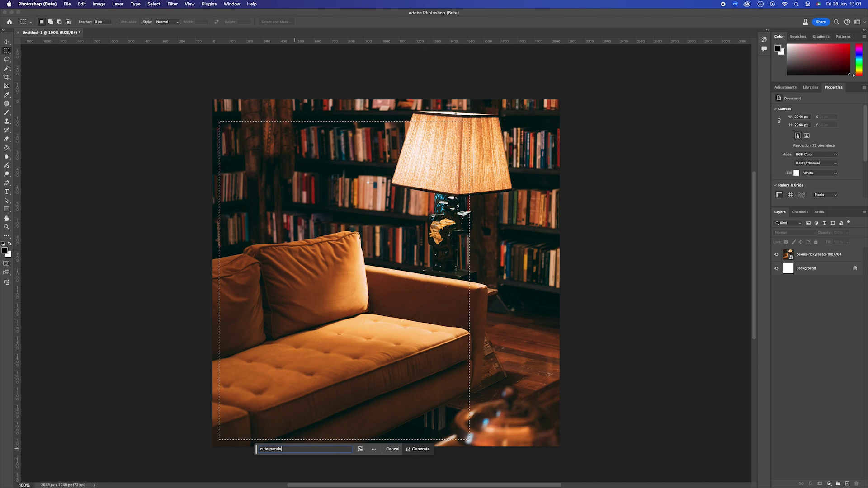
{"action": "left_click", "coordinate": [419, 455]}
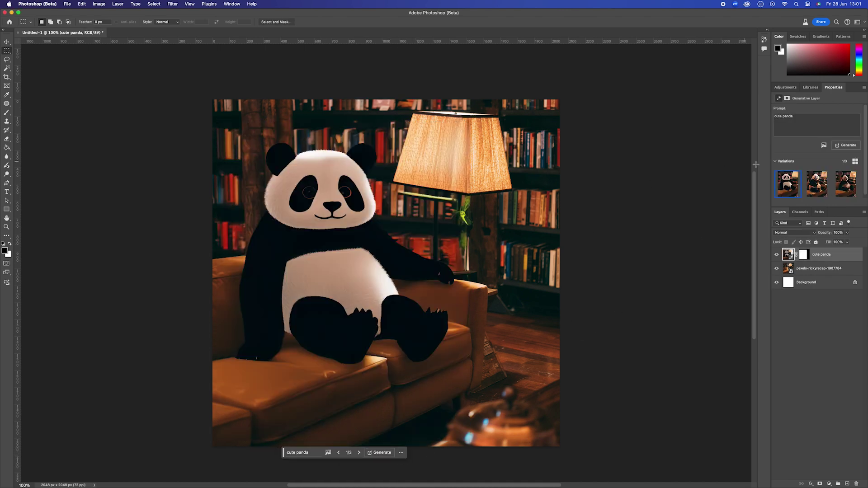
Compare the panda variations, generate more, and choose the fifth one.
{"action": "left_click", "coordinate": [816, 184]}
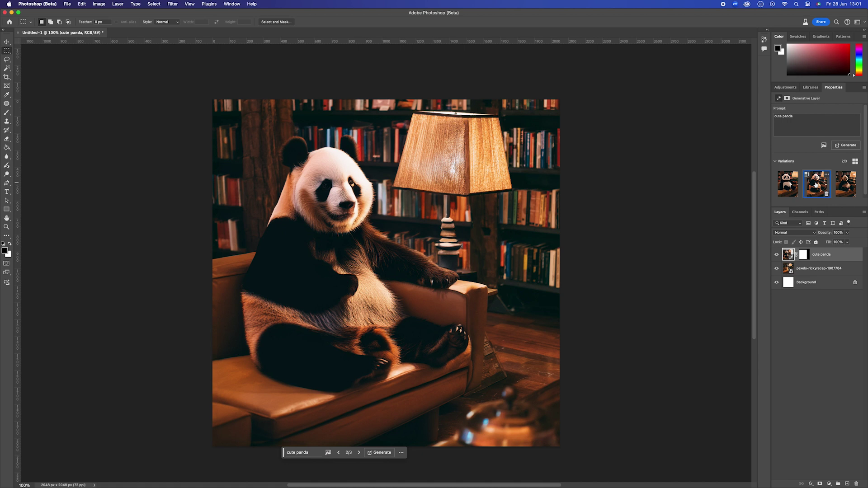
{"action": "left_click", "coordinate": [841, 187]}
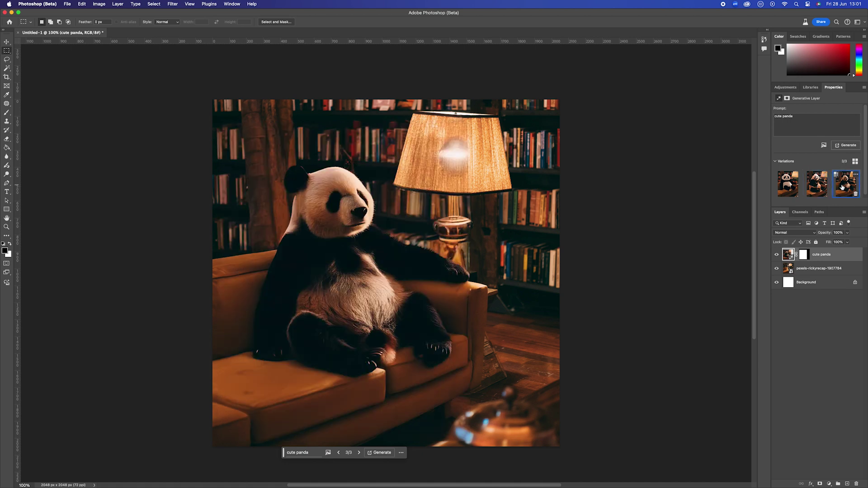
{"action": "left_click", "coordinate": [821, 187]}
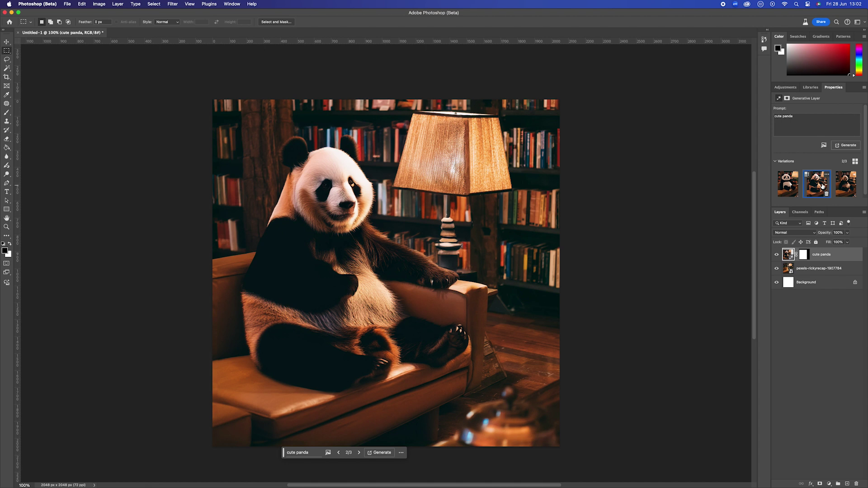
{"action": "left_click", "coordinate": [845, 146]}
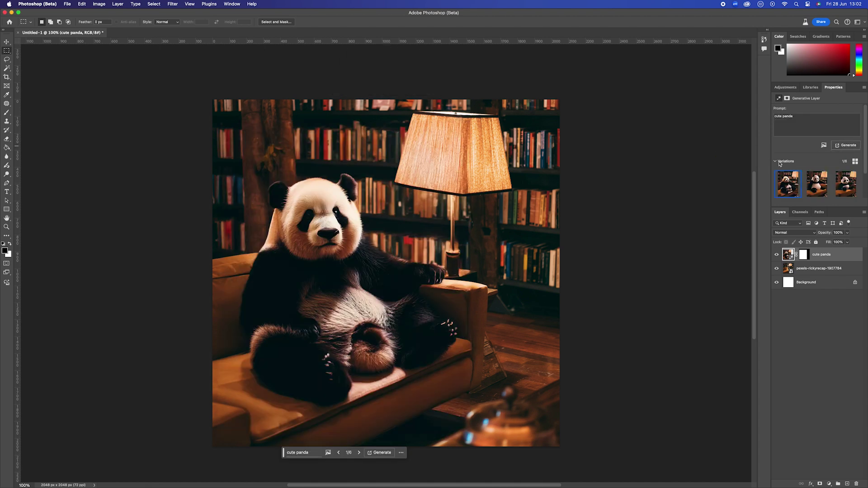
{"action": "left_click", "coordinate": [810, 184]}
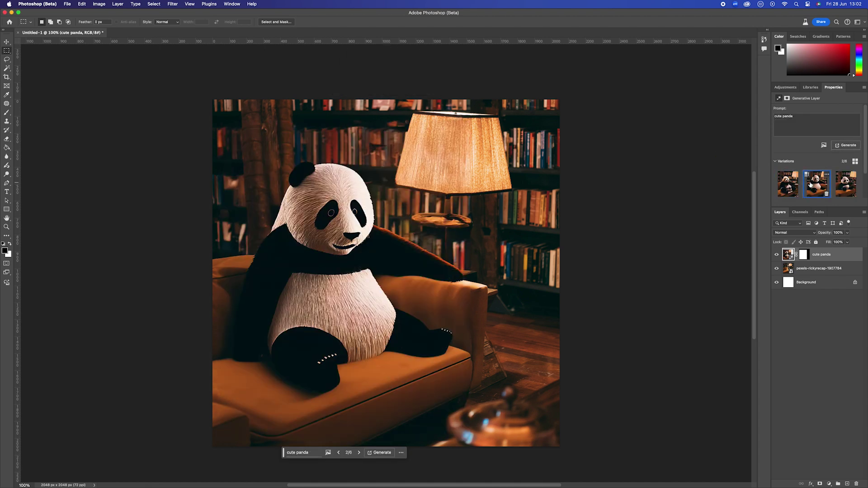
{"action": "left_click", "coordinate": [841, 188]}
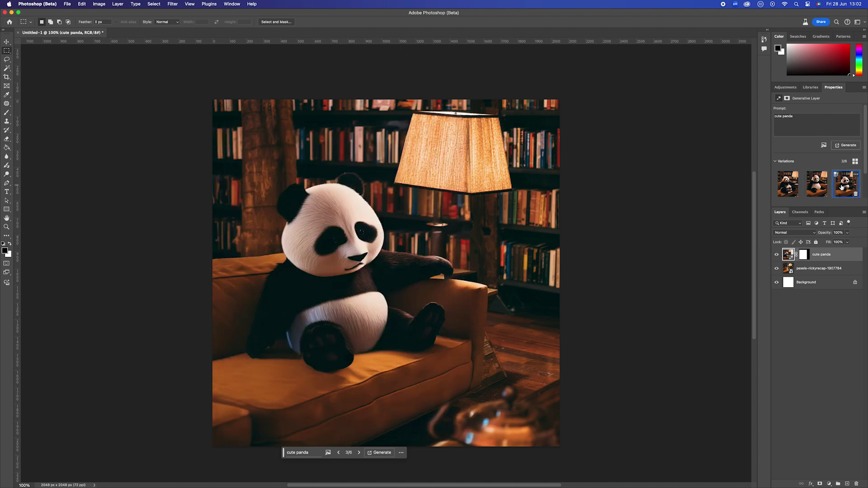
{"action": "left_click", "coordinate": [787, 183]}
{"action": "scroll", "coordinate": [807, 183], "scroll_direction": "down", "scroll_amount": 2}
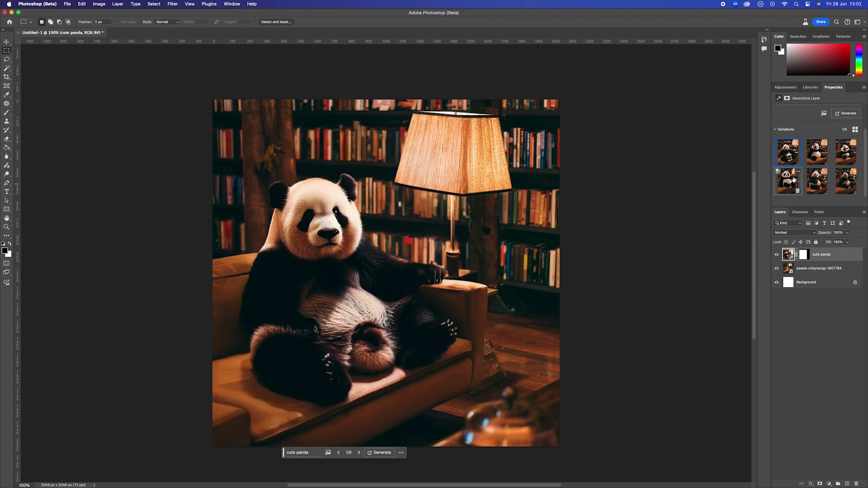
{"action": "left_click", "coordinate": [822, 180]}
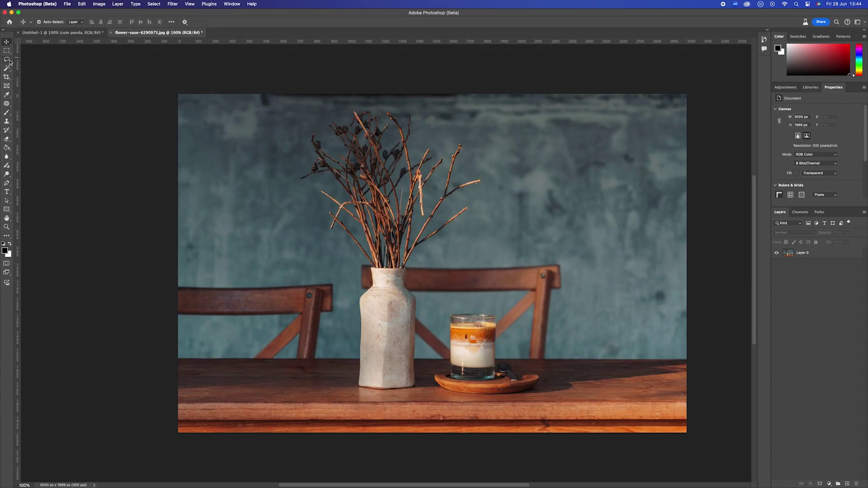
Lasso the dried branches and white vase for a generative fill.
{"action": "left_click", "coordinate": [7, 59]}
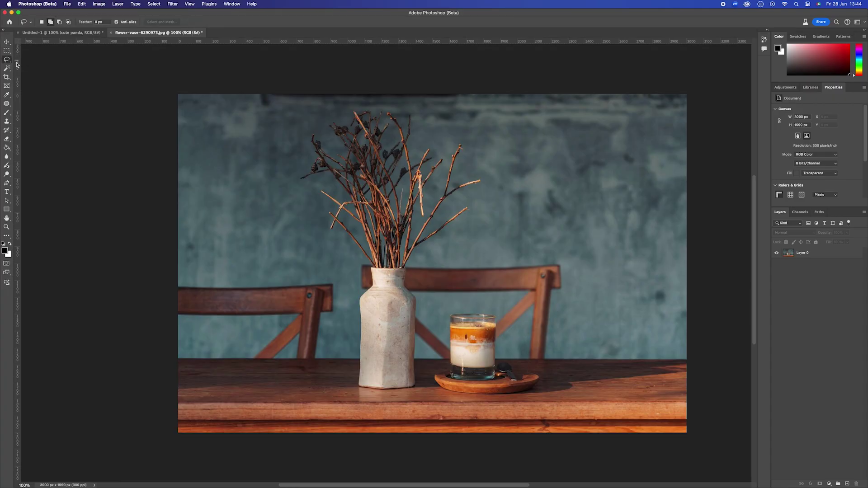
{"action": "mouse_move", "coordinate": [302, 160]}
{"action": "left_mouse_down"}
{"action": "mouse_move", "coordinate": [298, 136]}
{"action": "mouse_move", "coordinate": [340, 103]}
{"action": "mouse_move", "coordinate": [395, 104]}
{"action": "mouse_move", "coordinate": [429, 116]}
{"action": "mouse_move", "coordinate": [435, 134]}
{"action": "mouse_move", "coordinate": [490, 155]}
{"action": "mouse_move", "coordinate": [483, 208]}
{"action": "mouse_move", "coordinate": [420, 256]}
{"action": "mouse_move", "coordinate": [424, 387]}
{"action": "mouse_move", "coordinate": [360, 397]}
{"action": "mouse_move", "coordinate": [336, 366]}
{"action": "mouse_move", "coordinate": [351, 259]}
{"action": "mouse_move", "coordinate": [321, 233]}
{"action": "mouse_move", "coordinate": [313, 192]}
{"action": "mouse_move", "coordinate": [296, 184]}
{"action": "mouse_move", "coordinate": [298, 145]}
{"action": "left_mouse_up"}
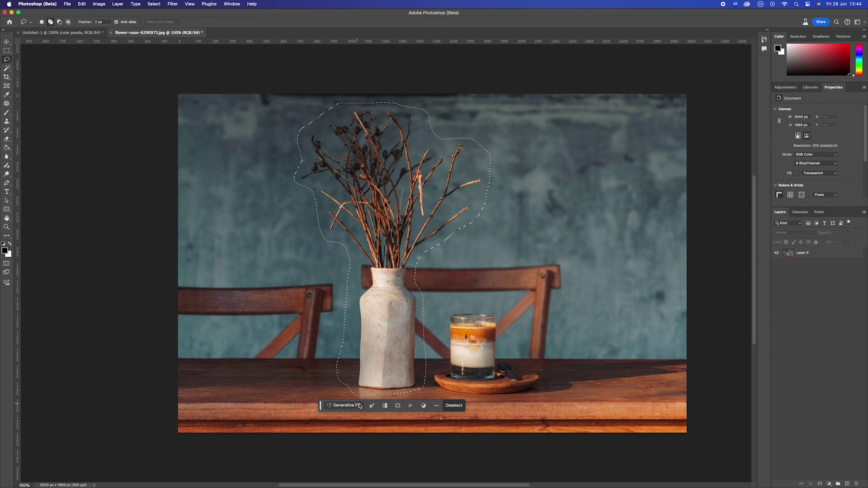
{"action": "left_click", "coordinate": [340, 406]}
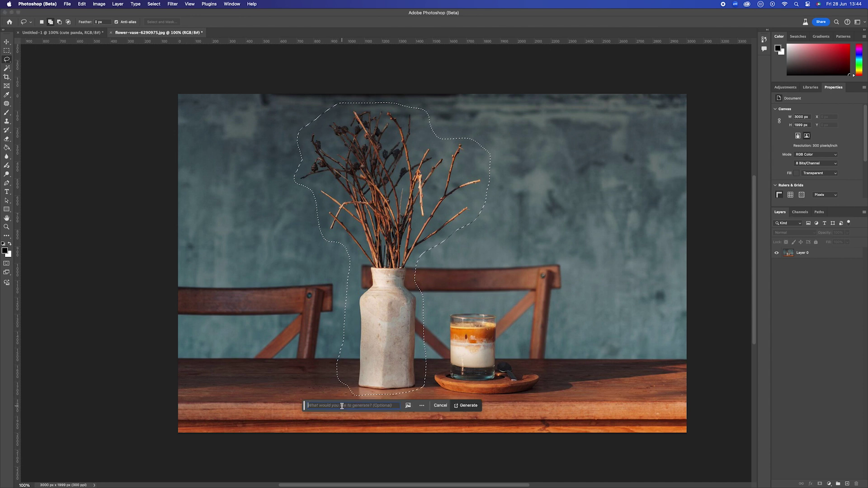
Generate the fill using flowers-6212503.jpg as reference with its background removed.
{"action": "left_click", "coordinate": [410, 406]}
{"action": "left_click", "coordinate": [435, 364]}
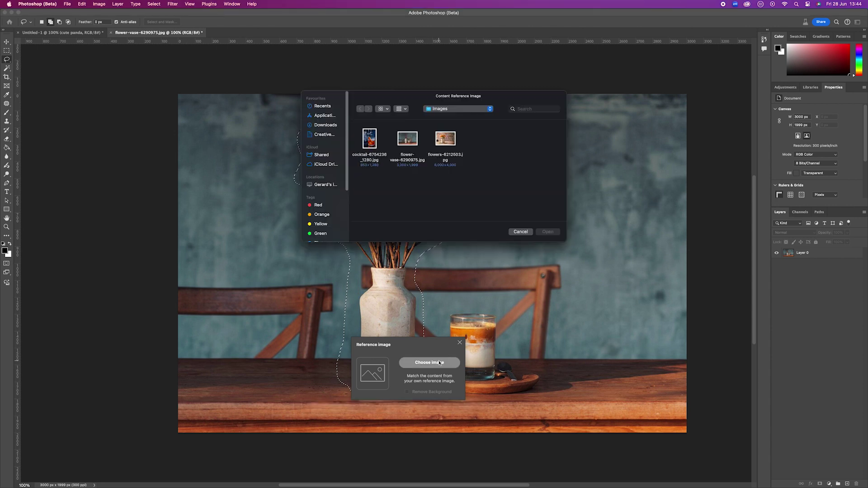
{"action": "left_click", "coordinate": [450, 138]}
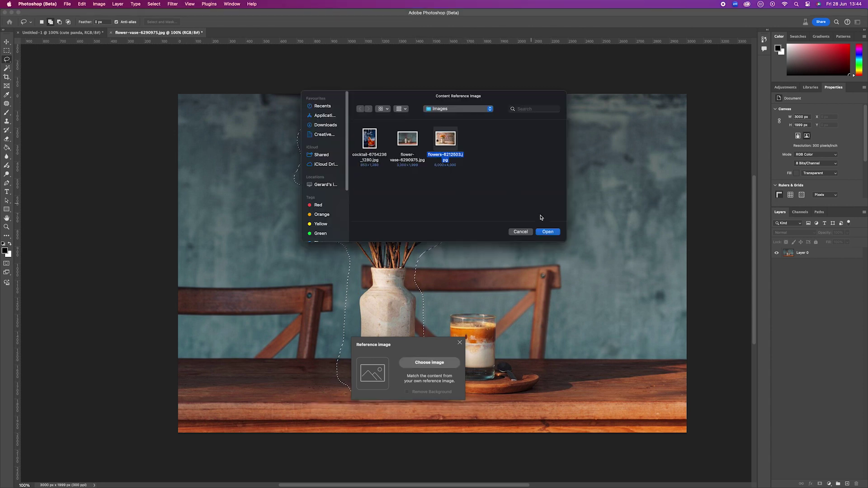
{"action": "left_click", "coordinate": [547, 231]}
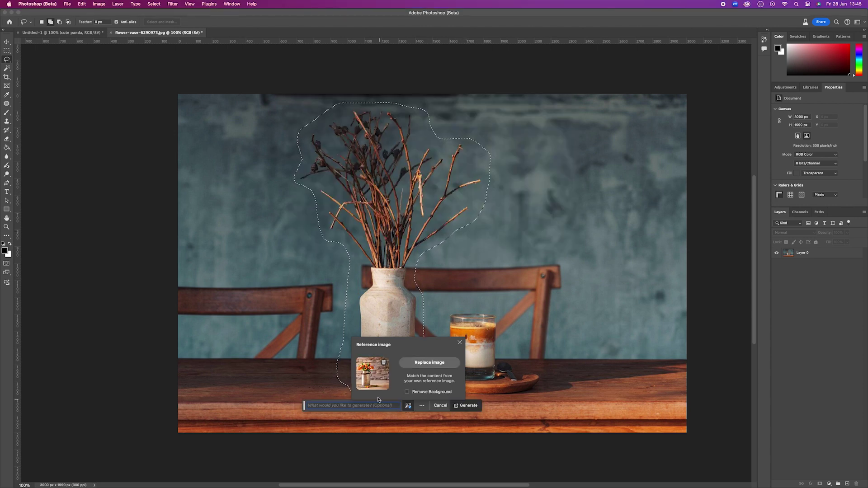
{"action": "left_click", "coordinate": [408, 392]}
{"action": "left_click", "coordinate": [468, 406]}
{"action": "left_click", "coordinate": [468, 406]}
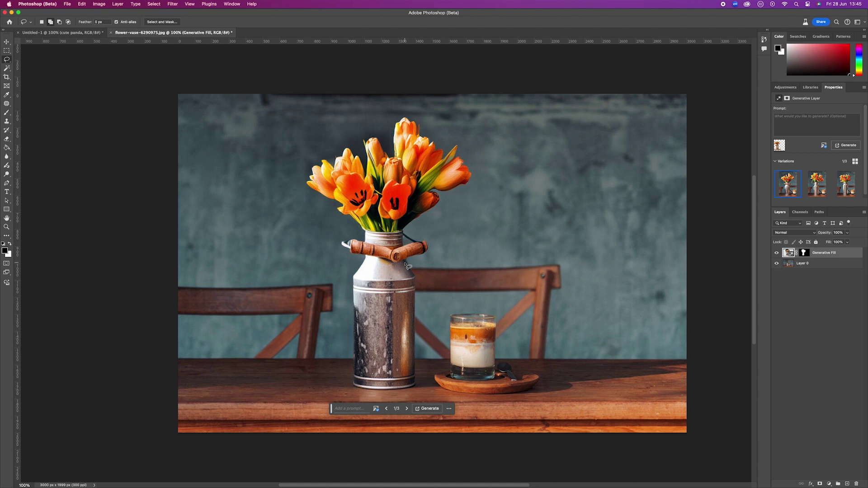
Compare the tulip variations and settle on the second one.
{"action": "left_click", "coordinate": [815, 180]}
{"action": "left_click", "coordinate": [846, 184]}
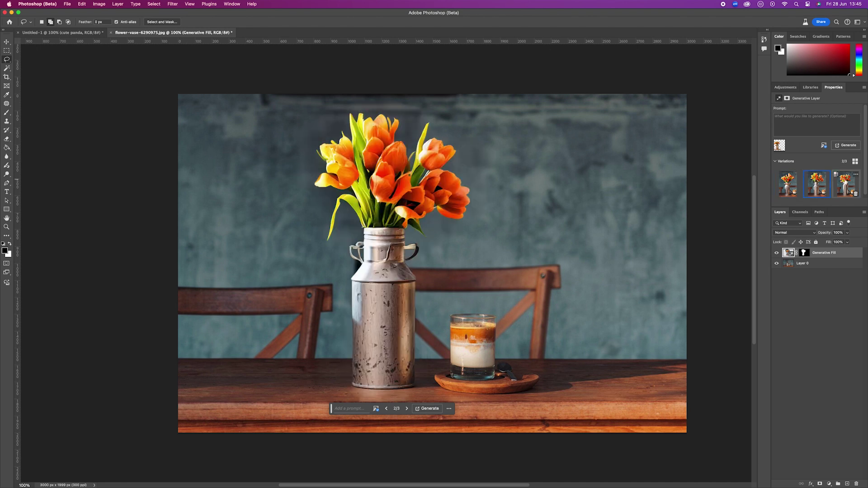
{"action": "left_click", "coordinate": [819, 182]}
Lasso the saucer glass and fill it from the cocktail photo reference, background removed.
{"action": "mouse_move", "coordinate": [445, 333]}
{"action": "left_mouse_down"}
{"action": "mouse_move", "coordinate": [445, 312]}
{"action": "mouse_move", "coordinate": [457, 308]}
{"action": "mouse_move", "coordinate": [496, 311]}
{"action": "mouse_move", "coordinate": [497, 379]}
{"action": "mouse_move", "coordinate": [448, 378]}
{"action": "mouse_move", "coordinate": [447, 330]}
{"action": "left_mouse_up"}
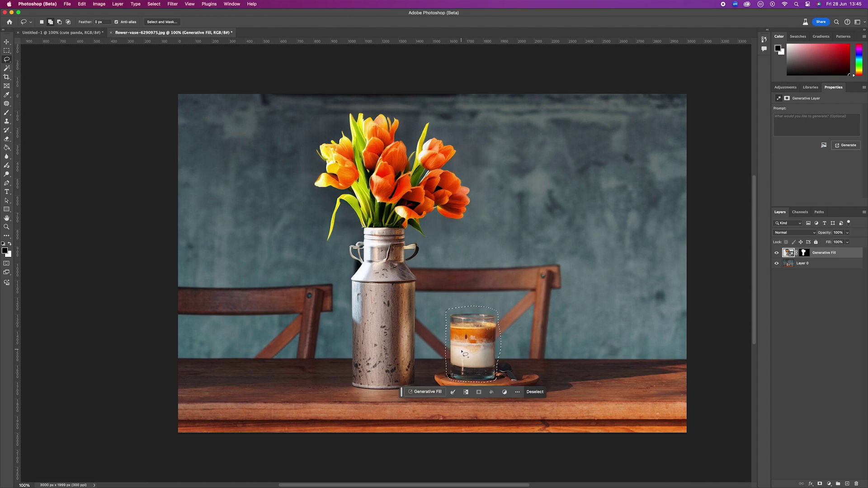
{"action": "left_click", "coordinate": [423, 392]}
{"action": "left_click", "coordinate": [489, 392]}
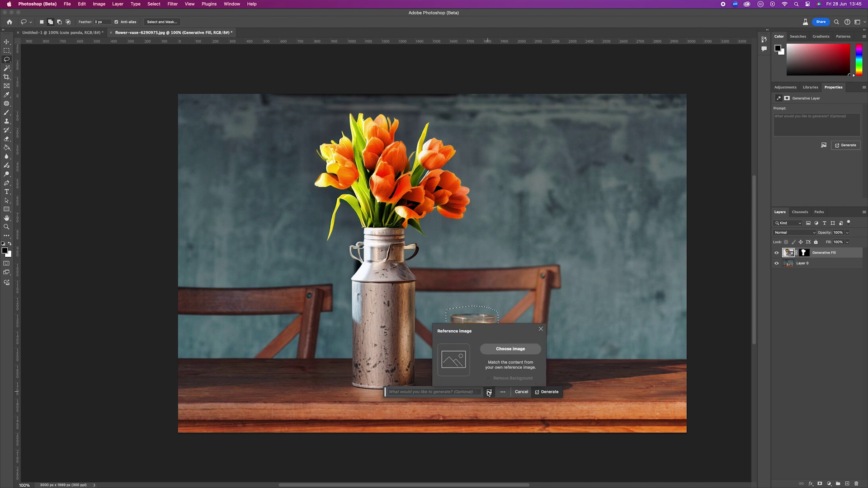
{"action": "left_click", "coordinate": [510, 348]}
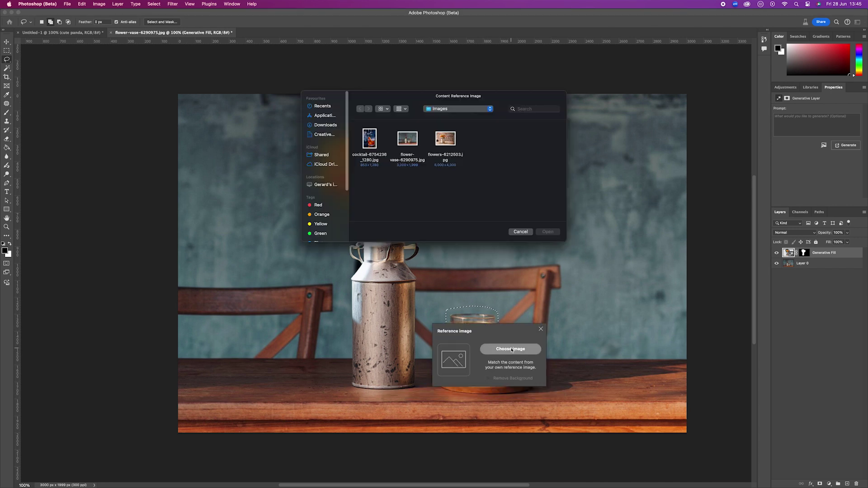
{"action": "left_click", "coordinate": [370, 144]}
{"action": "left_click", "coordinate": [548, 231]}
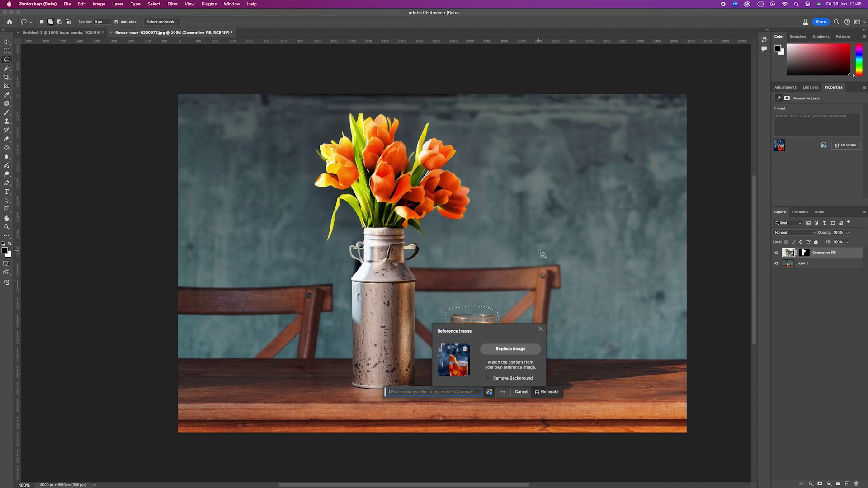
{"action": "left_click", "coordinate": [489, 379]}
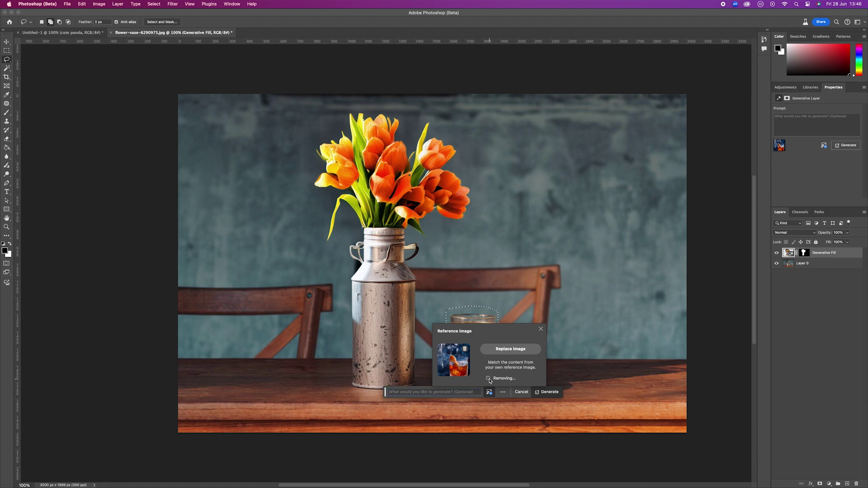
{"action": "left_click", "coordinate": [549, 392]}
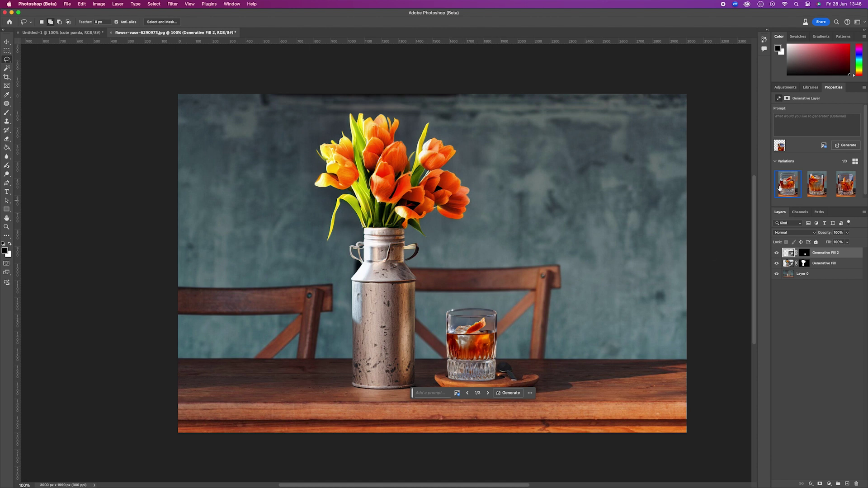
Generate more cocktail variations and show the fifth one.
{"action": "left_click", "coordinate": [817, 184]}
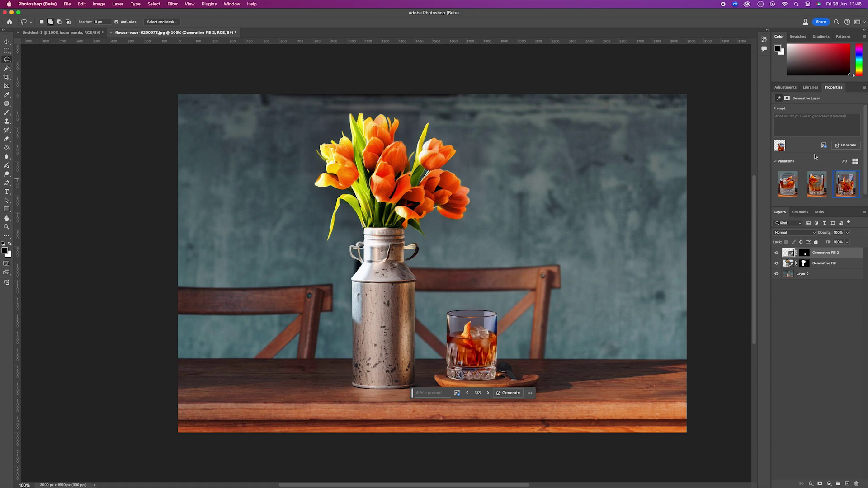
{"action": "left_click", "coordinate": [855, 150]}
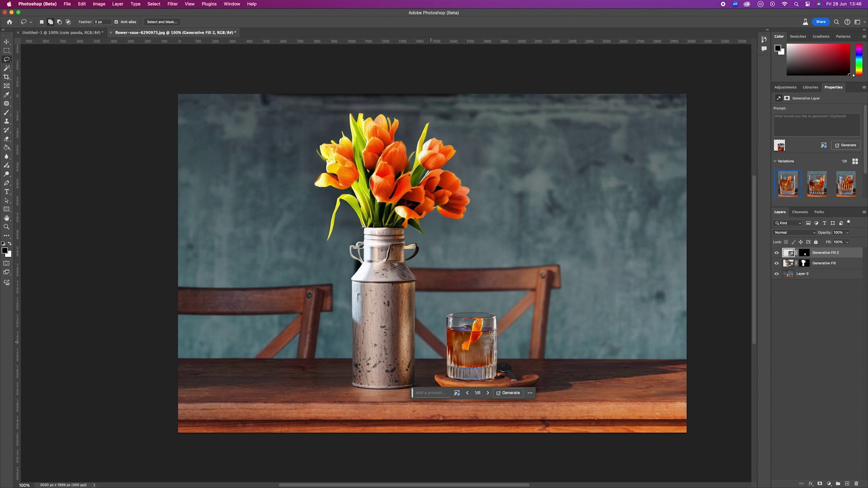
{"action": "left_click", "coordinate": [811, 187]}
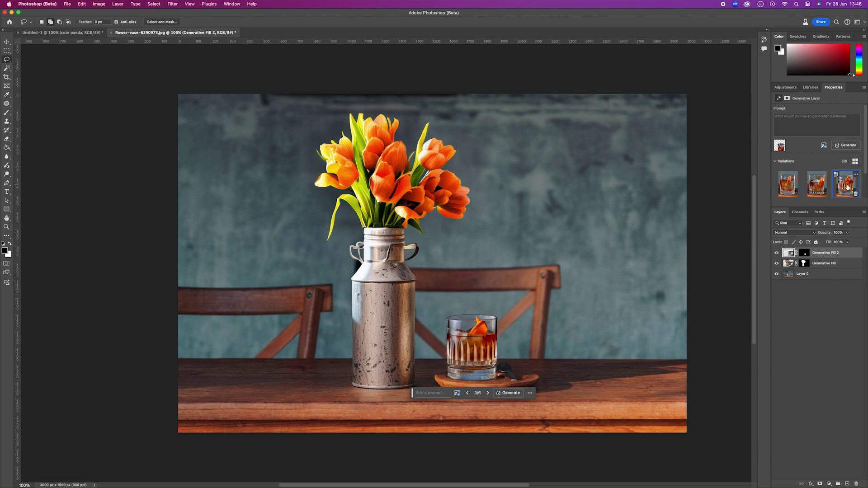
{"action": "scroll", "coordinate": [820, 185], "scroll_direction": "down", "scroll_amount": 1}
{"action": "scroll", "coordinate": [821, 185], "scroll_direction": "down", "scroll_amount": 2}
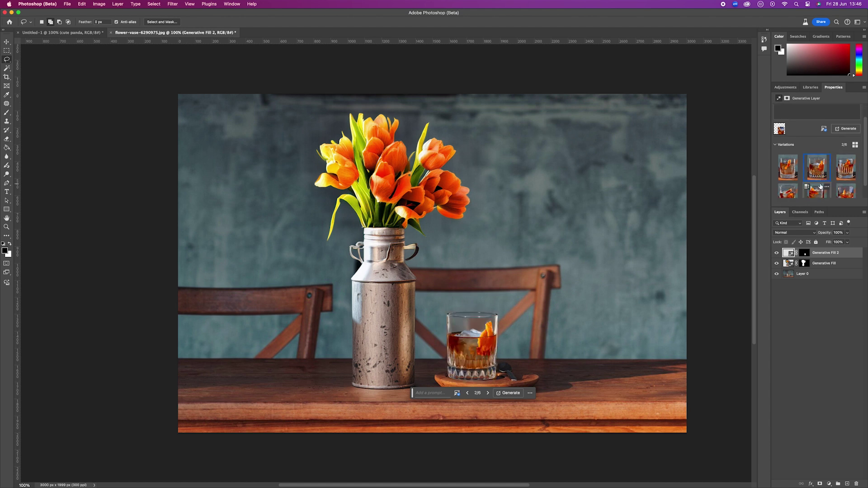
{"action": "left_click", "coordinate": [815, 189]}
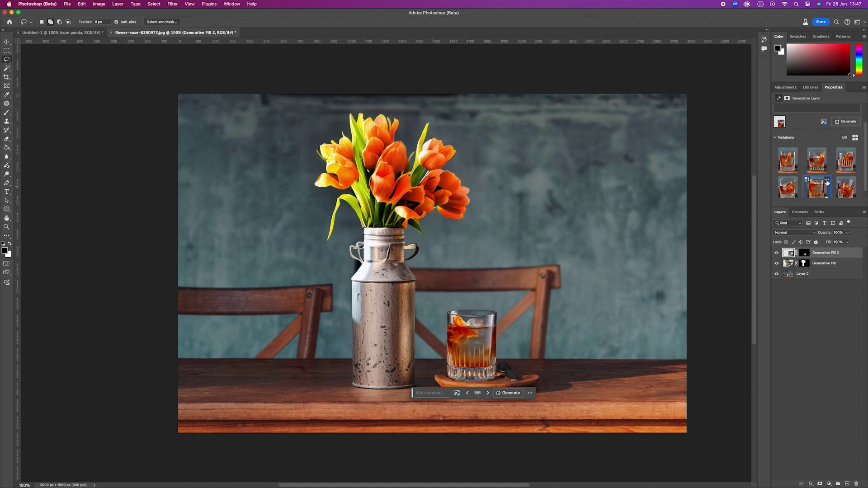
Generate variations similar to the fifth and settle on variation 8 of 9.
{"action": "left_click", "coordinate": [827, 182]}
{"action": "left_click", "coordinate": [808, 183]}
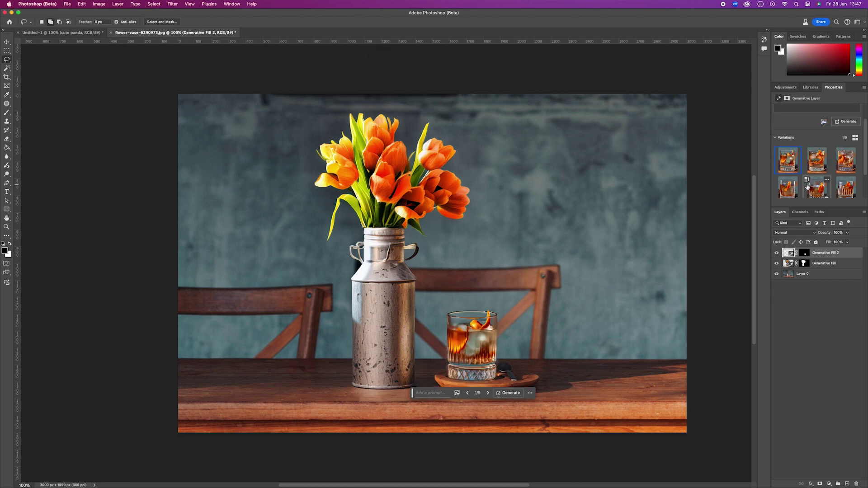
{"action": "left_click", "coordinate": [816, 160]}
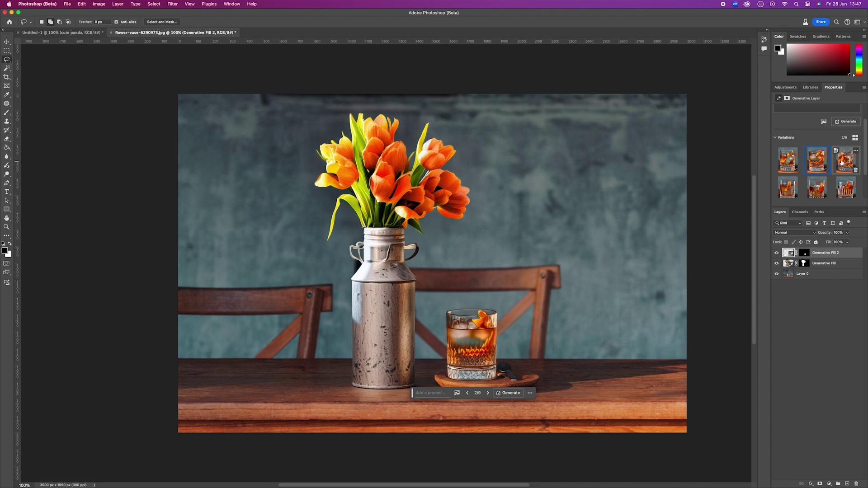
{"action": "left_click", "coordinate": [842, 162]}
{"action": "left_click", "coordinate": [783, 166]}
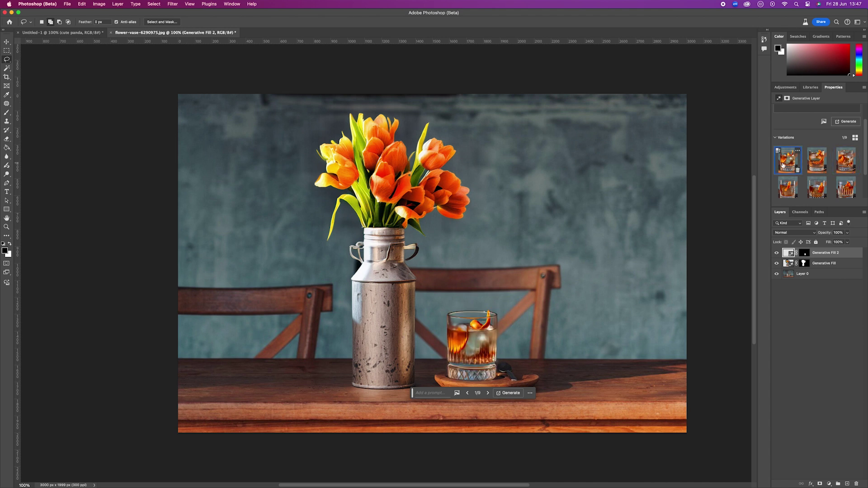
{"action": "left_click", "coordinate": [814, 188]}
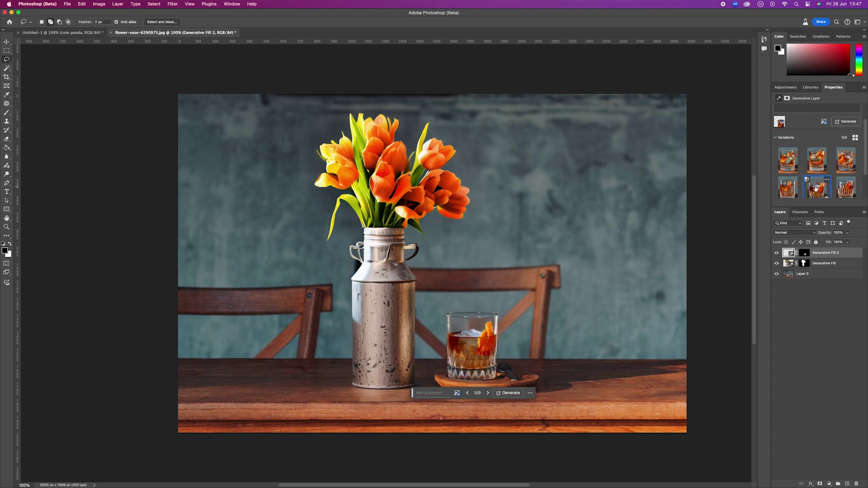
{"action": "left_click", "coordinate": [844, 189]}
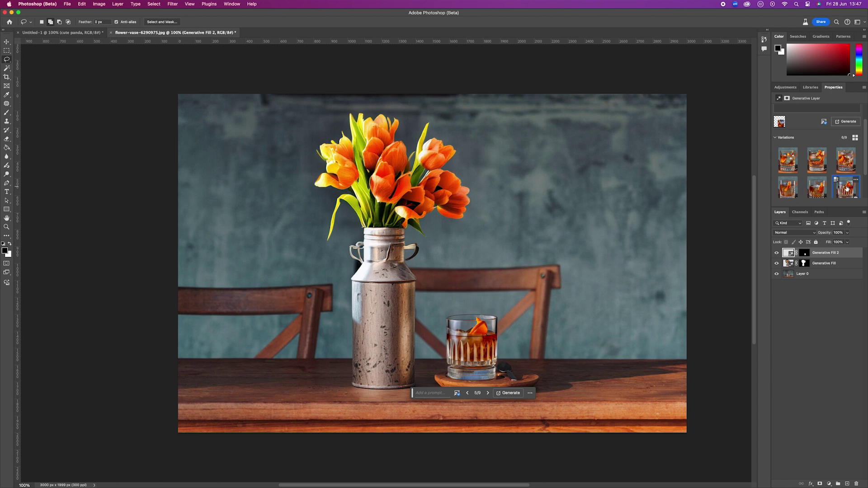
{"action": "scroll", "coordinate": [824, 193], "scroll_direction": "down", "scroll_amount": 2}
{"action": "left_click", "coordinate": [822, 193]}
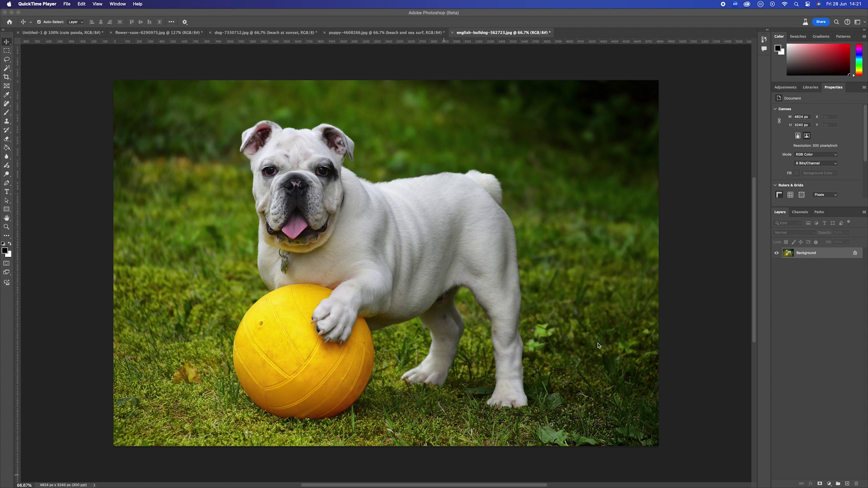
Return to the english-bulldog photo and remove its grassy background.
{"action": "left_click", "coordinate": [819, 253]}
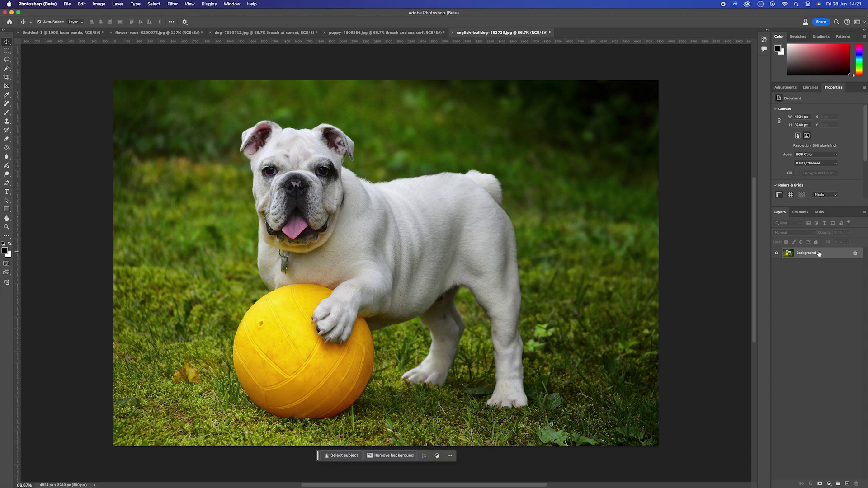
{"action": "left_click", "coordinate": [388, 456]}
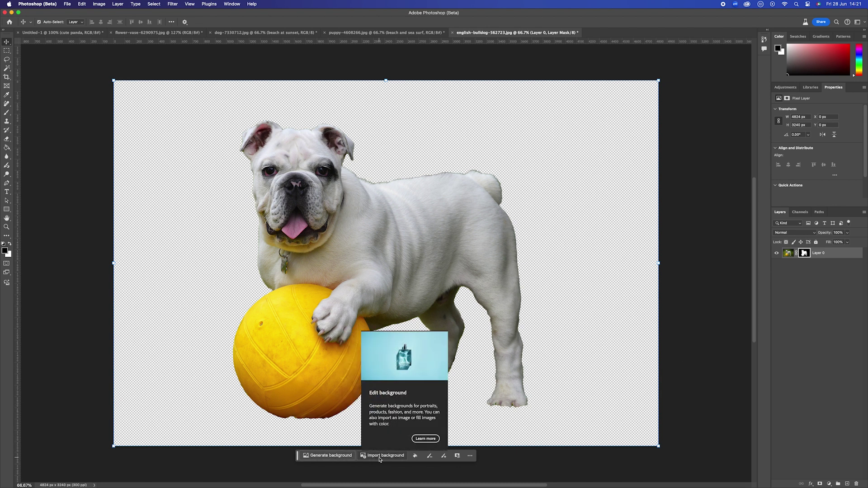
Generate a 'dog kennel on the beach' background and pick the third, wooden-kennel variation.
{"action": "left_click", "coordinate": [329, 455]}
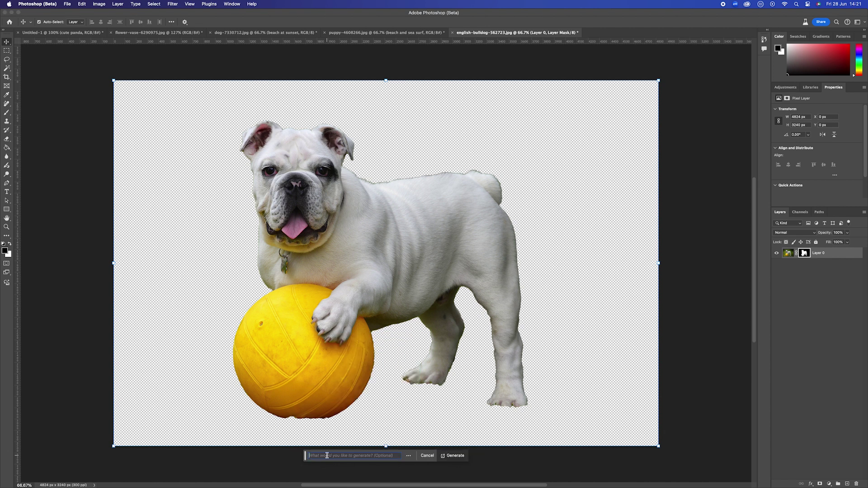
{"action": "type", "text": "dog kennel on t..."}
{"action": "left_click", "coordinate": [455, 455]}
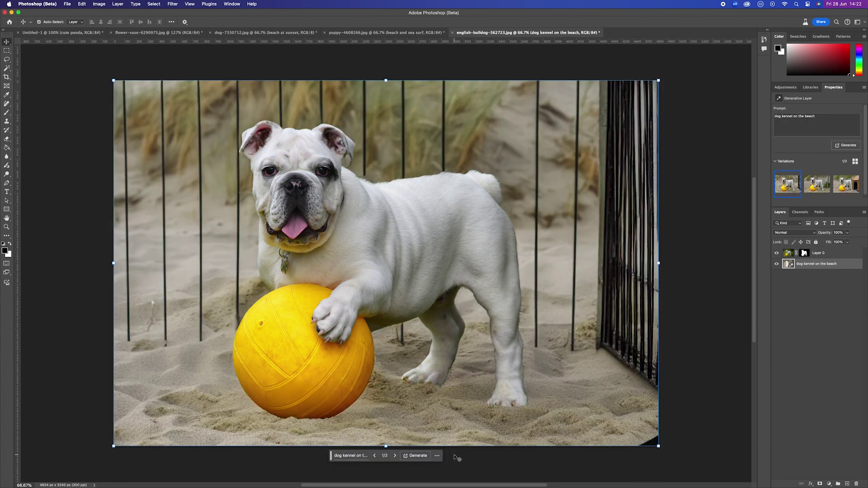
{"action": "left_click", "coordinate": [817, 183]}
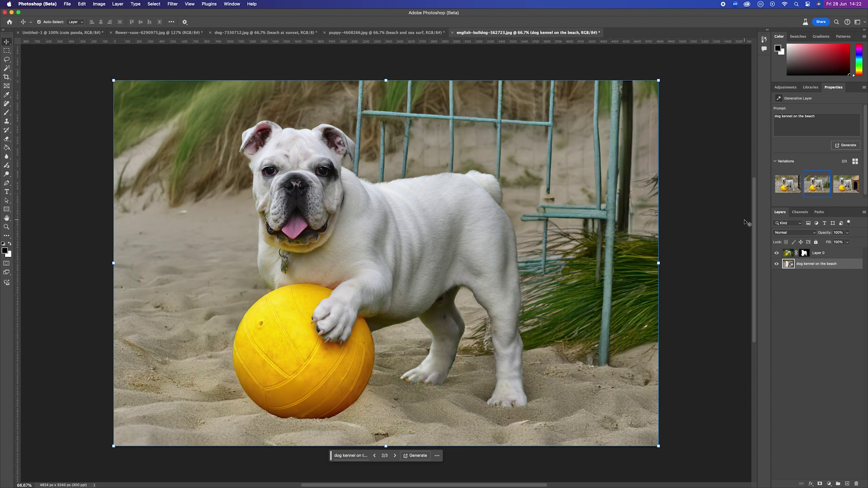
{"action": "left_click", "coordinate": [846, 184]}
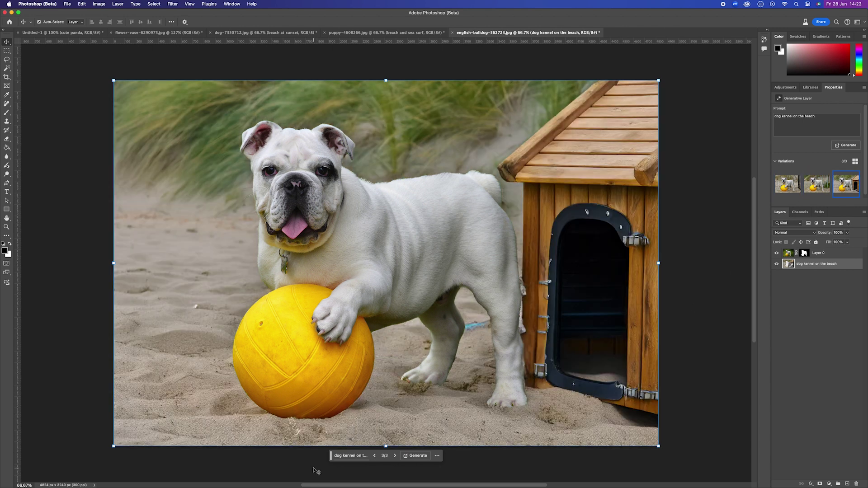
{"action": "left_click", "coordinate": [342, 456]}
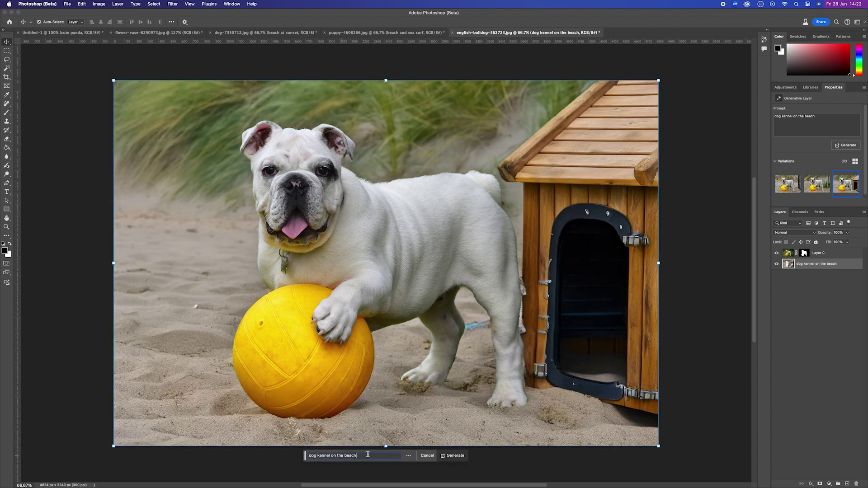
Regenerate the background with the prompt 'football pitch'.
{"action": "key", "text": "BackSpace"}
{"action": "key", "text": "BackSpace"}
{"action": "key", "text": "BackSpace"}
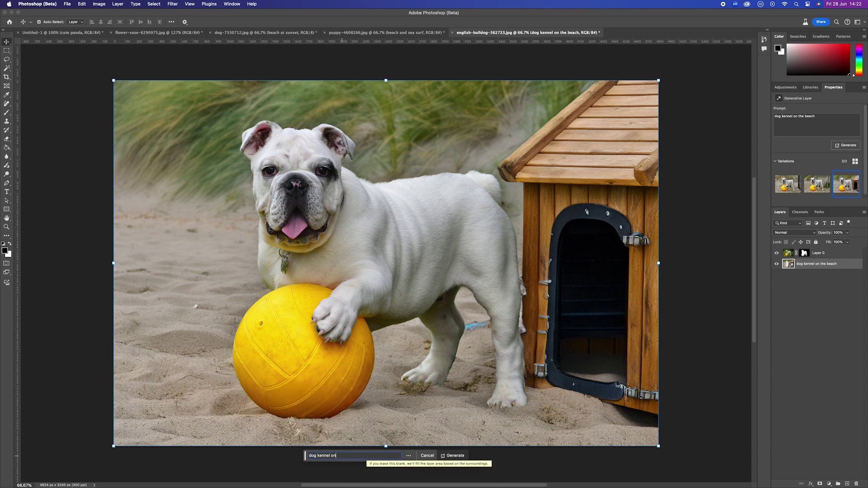
{"action": "key", "text": "BackSpace"}
{"action": "key", "text": "BackSpace"}
{"action": "key", "text": "BackSpace"}
{"action": "key", "text": "BackSpace"}
{"action": "key", "text": "BackSpace"}
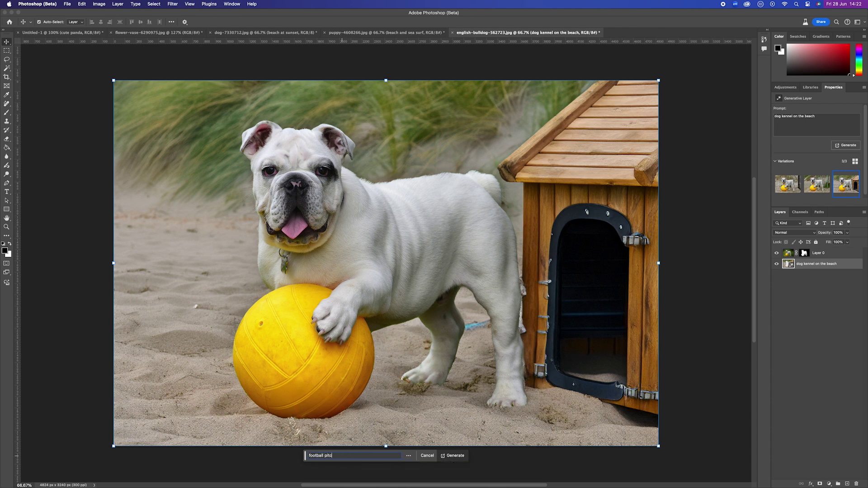
{"action": "key", "text": "Return"}
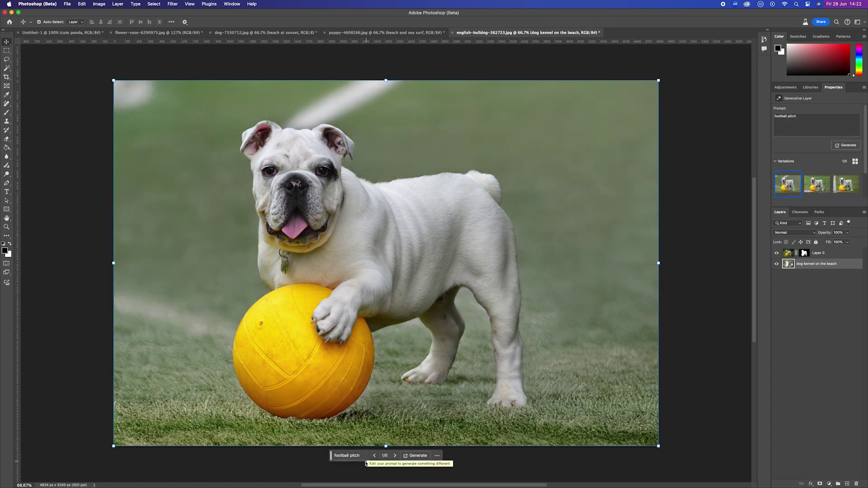
Compare the second and third pitch variations, then delete the generated background layer.
{"action": "left_click", "coordinate": [816, 184]}
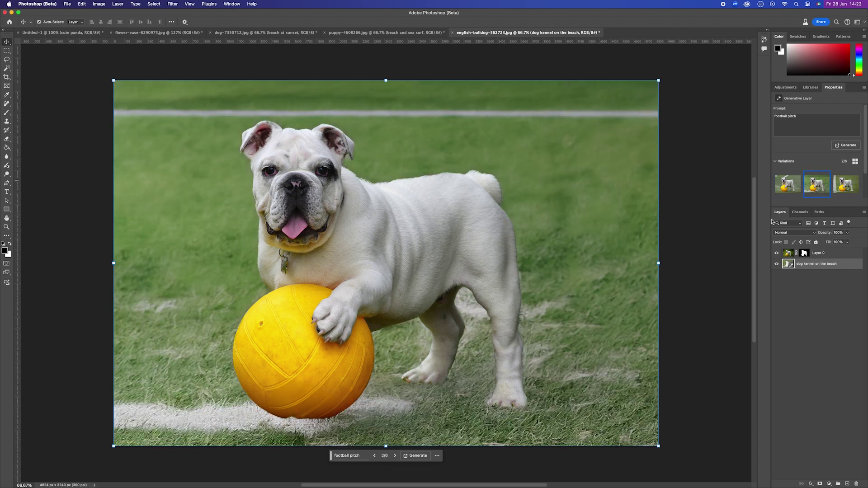
{"action": "left_click", "coordinate": [846, 184]}
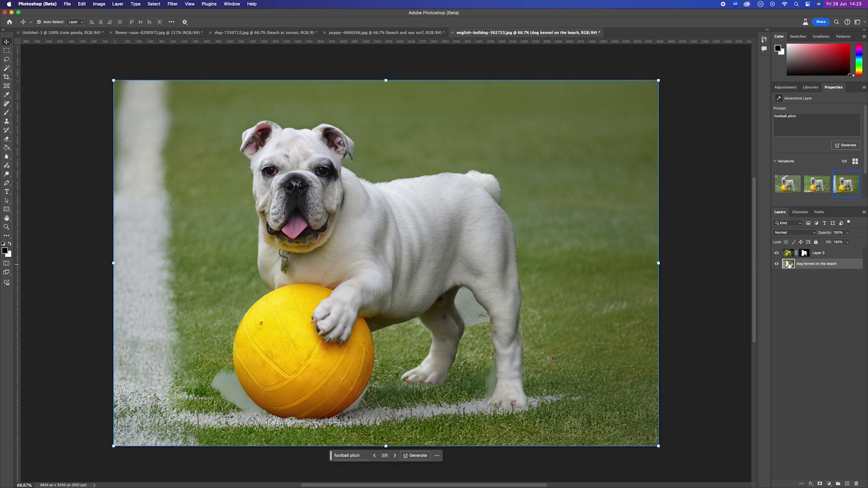
{"action": "left_click_drag", "start_coordinate": [845, 265], "coordinate": [856, 483]}
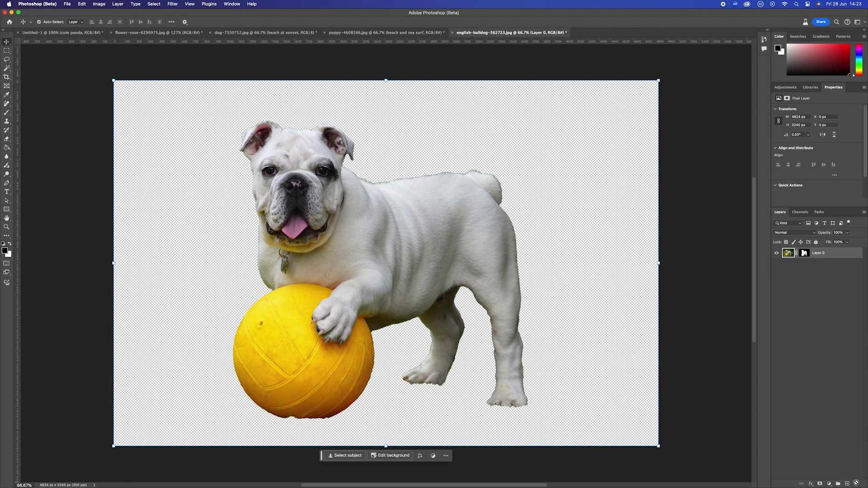
Import football.jpg as the stadium background behind the bulldog's masked layer.
{"action": "left_click", "coordinate": [804, 253]}
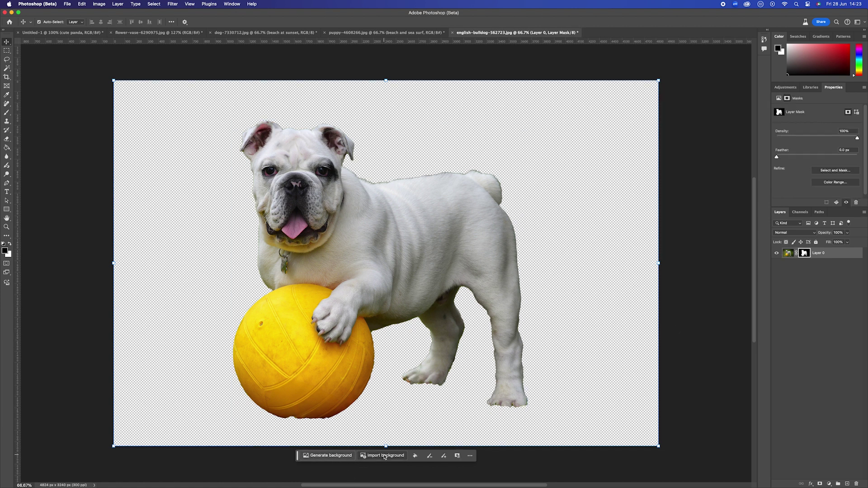
{"action": "left_click", "coordinate": [385, 455]}
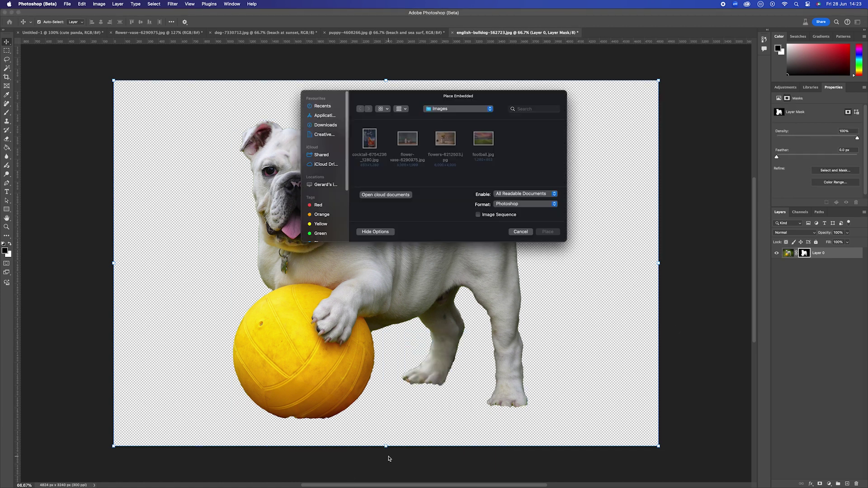
{"action": "left_click", "coordinate": [481, 143]}
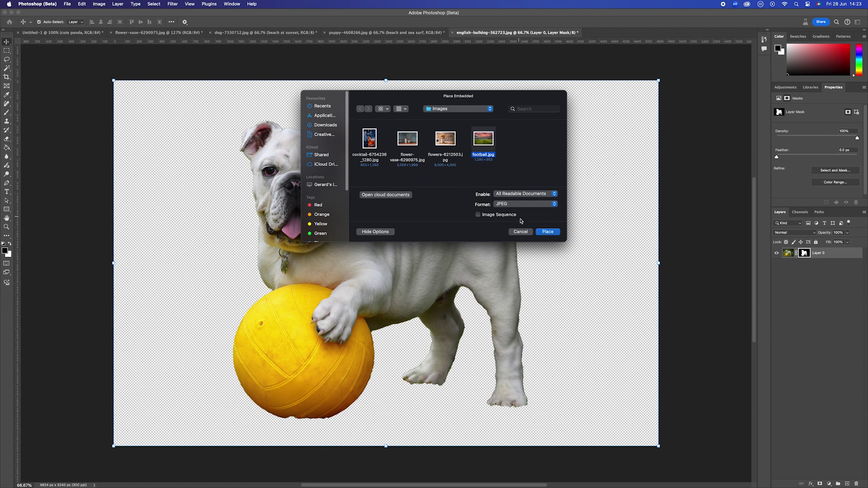
{"action": "left_click", "coordinate": [548, 233]}
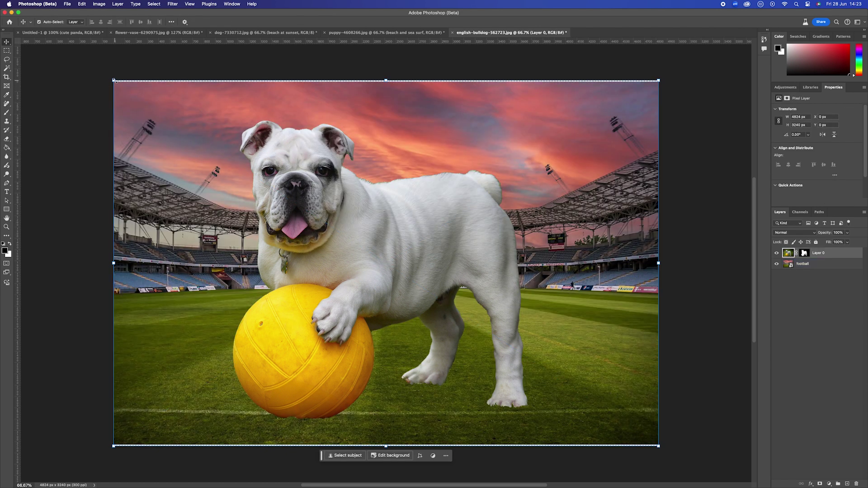
Scale the bulldog down and move it to the centre of the pitch.
{"action": "left_click_drag", "start_coordinate": [115, 81], "coordinate": [379, 250]}
{"action": "left_click_drag", "start_coordinate": [487, 323], "coordinate": [357, 324]}
{"action": "left_click_drag", "start_coordinate": [426, 330], "coordinate": [454, 331]}
Crop the top, bottom and left edges inward to 4230 × 2903 px.
{"action": "left_click", "coordinate": [6, 77]}
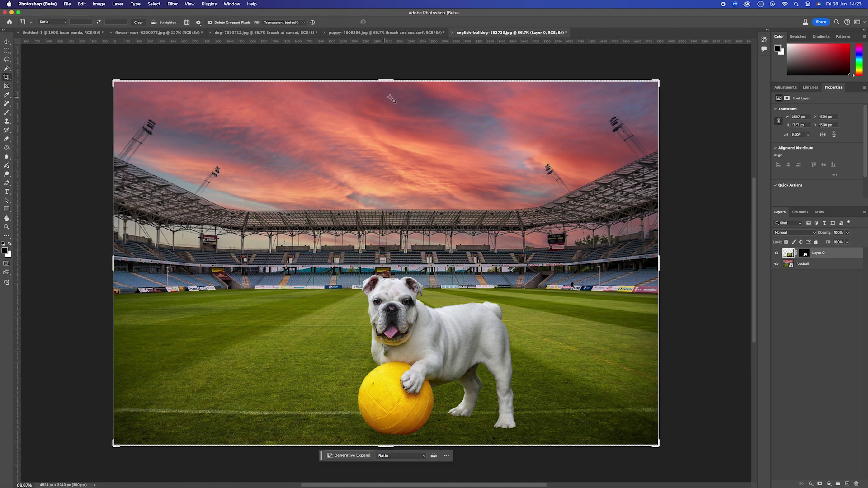
{"action": "left_click_drag", "start_coordinate": [387, 82], "coordinate": [388, 99]}
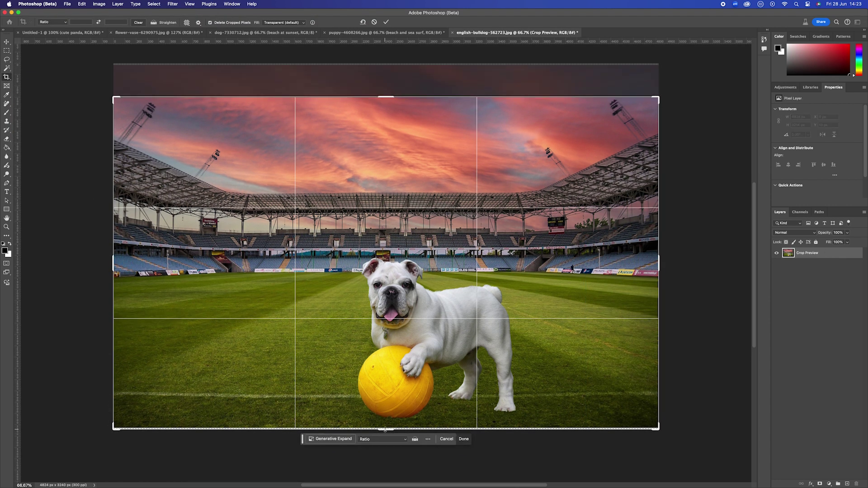
{"action": "left_click_drag", "start_coordinate": [386, 427], "coordinate": [386, 427]}
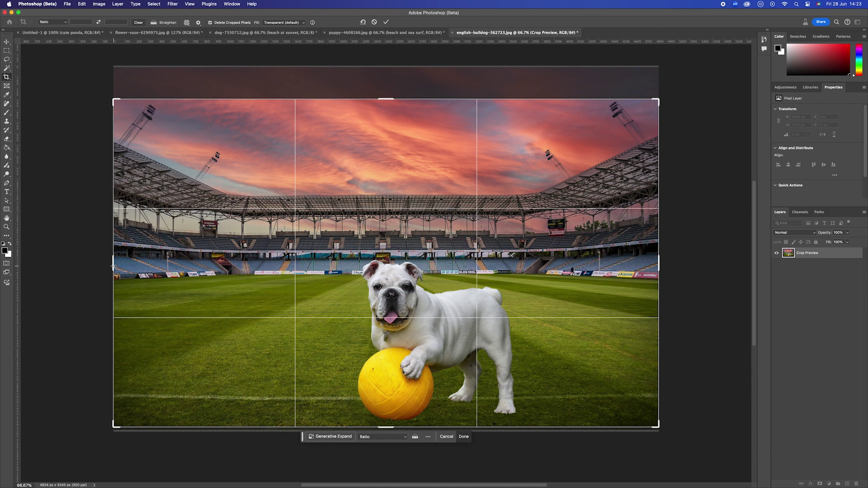
{"action": "left_click_drag", "start_coordinate": [113, 266], "coordinate": [131, 267]}
{"action": "double_click", "coordinate": [147, 186]}
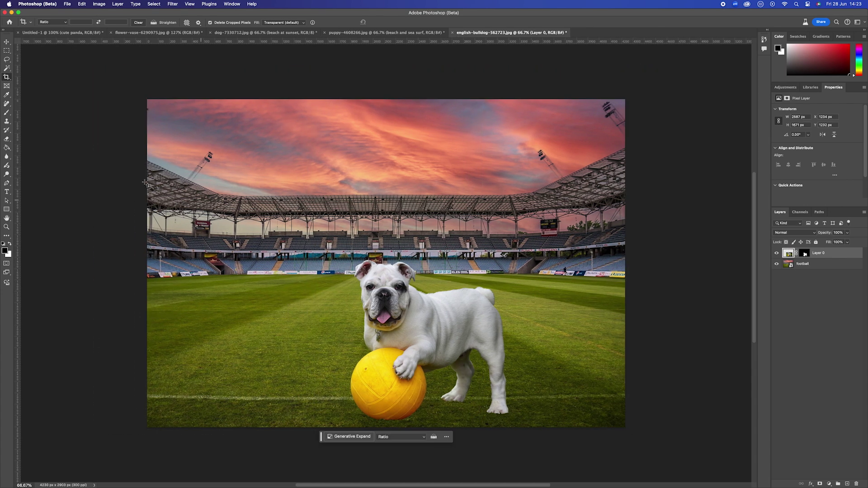
{"action": "left_click", "coordinate": [7, 42]}
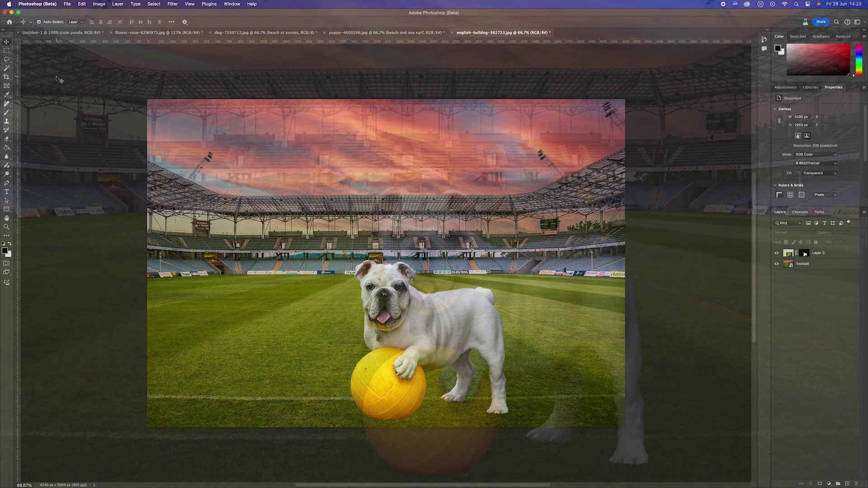